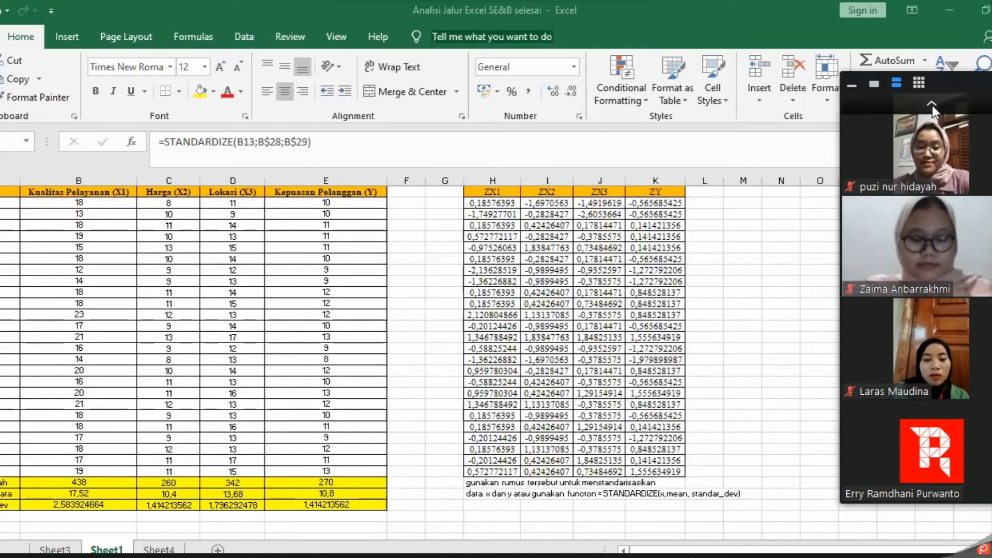
Step: Examine the regression output and test notes on Sheet3 and the path diagram and hypotheses on Sheet4 of the completed workbook
click(932, 103)
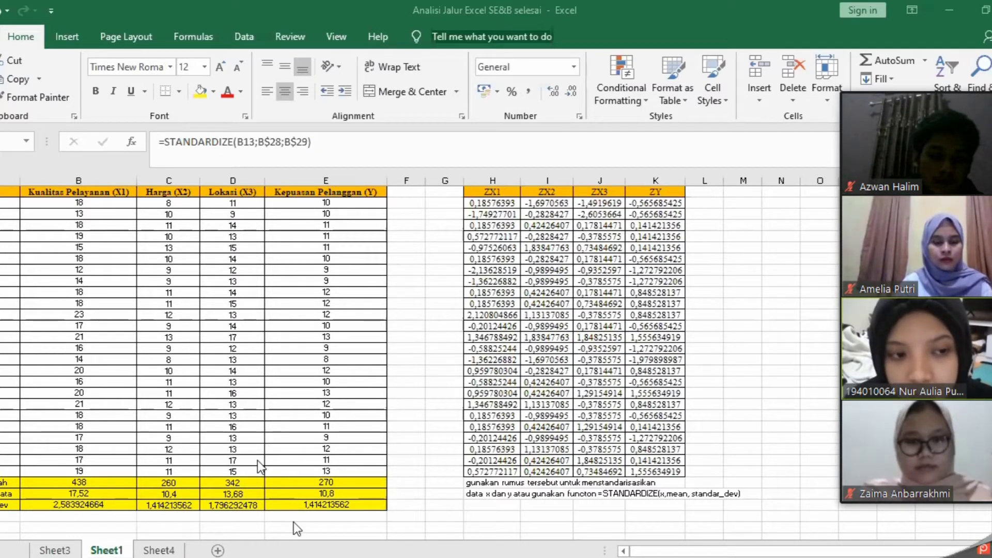
click(228, 525)
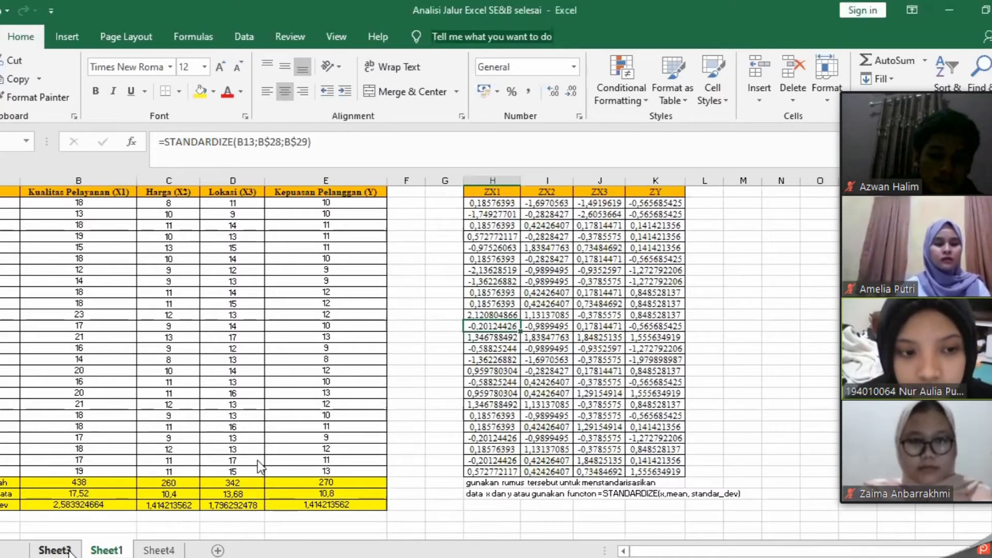
click(55, 550)
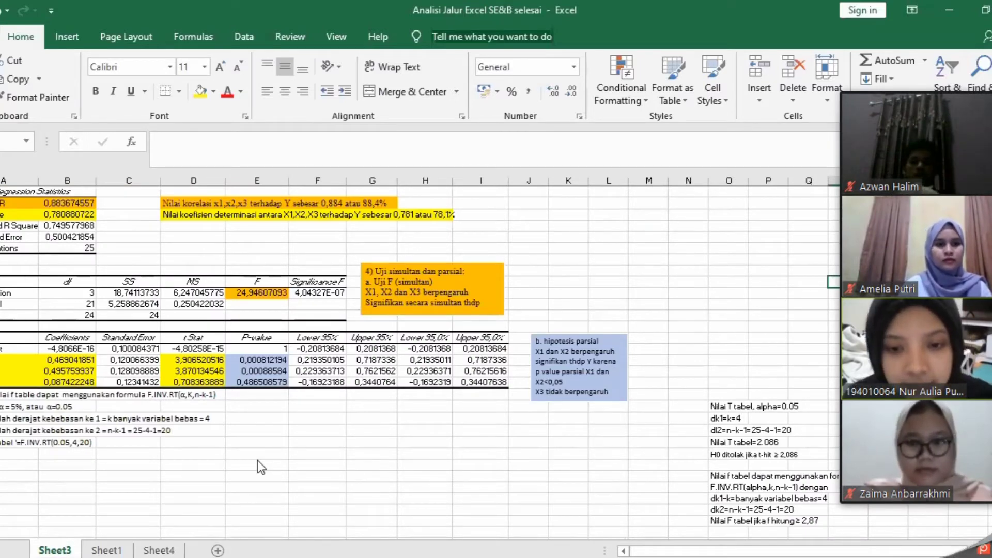
drag(918, 557, 922, 555)
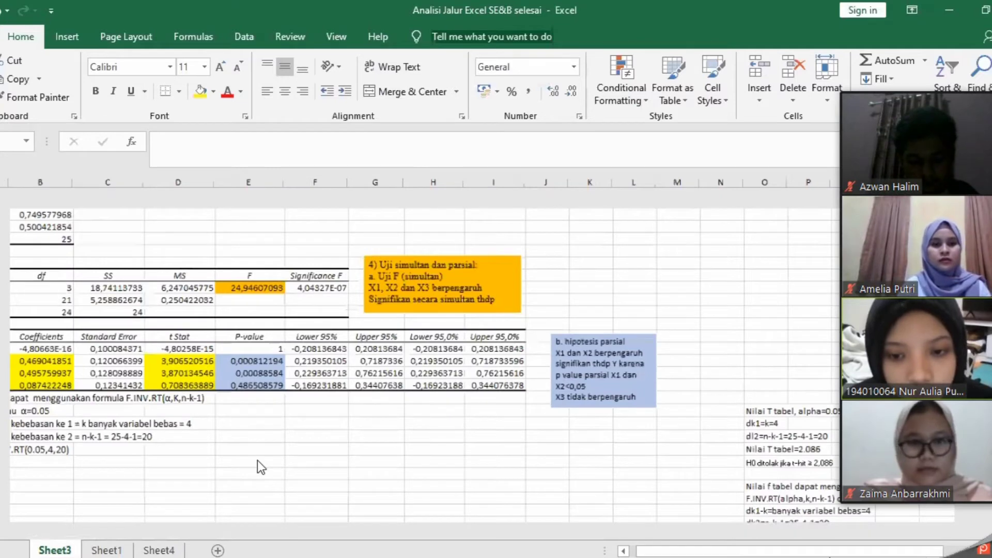
scroll(257, 461, up, 1)
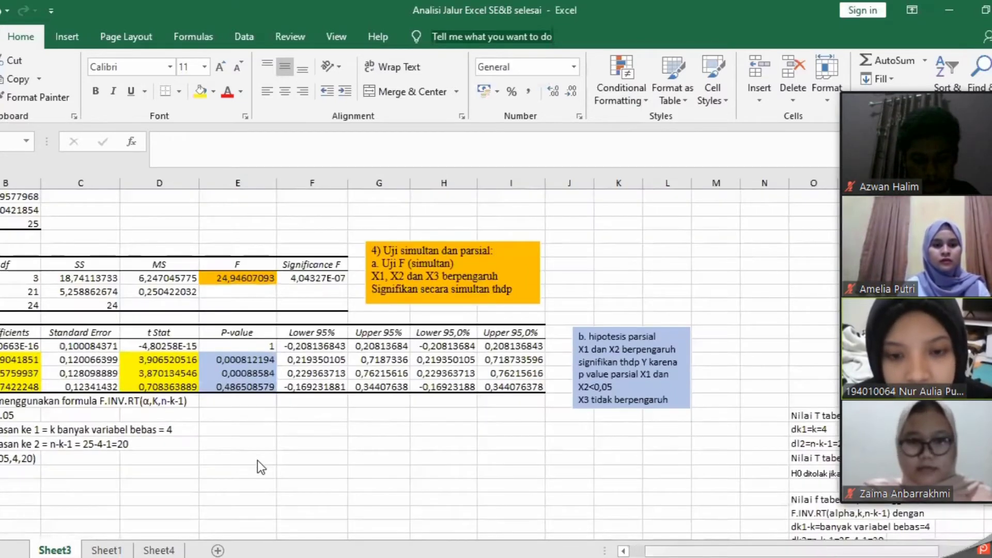
scroll(257, 461, left, 1)
scroll(257, 460, up, 2)
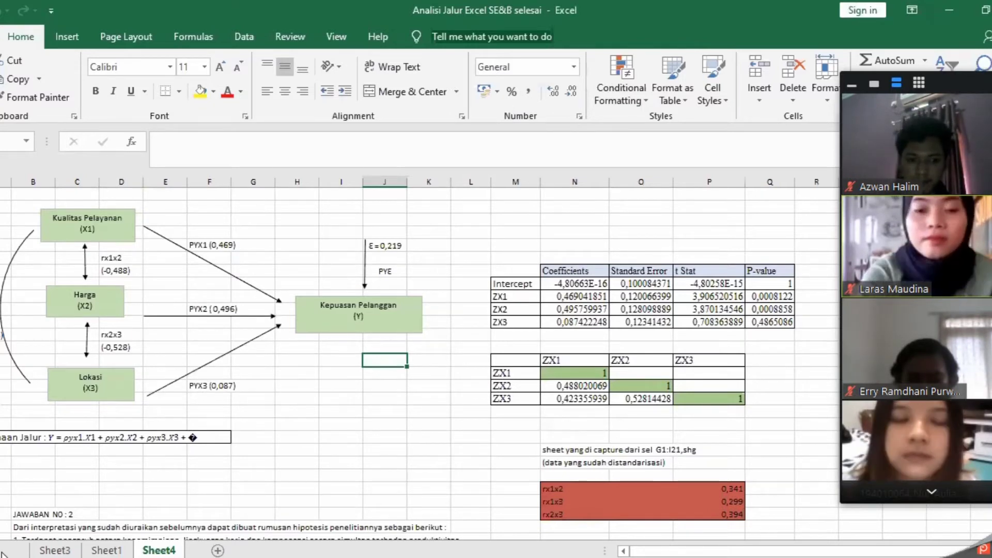
scroll(398, 362, down, 8)
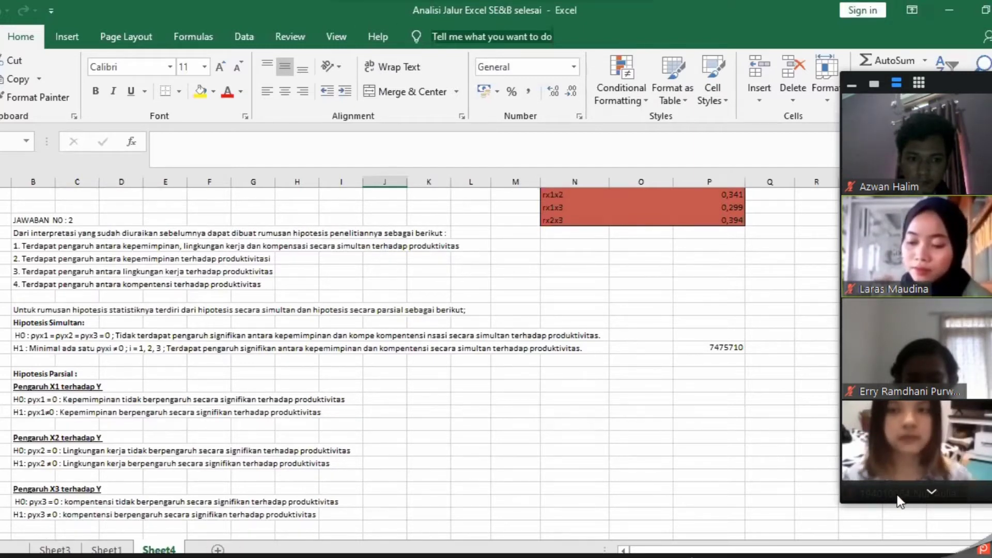
scroll(898, 498, down, 2)
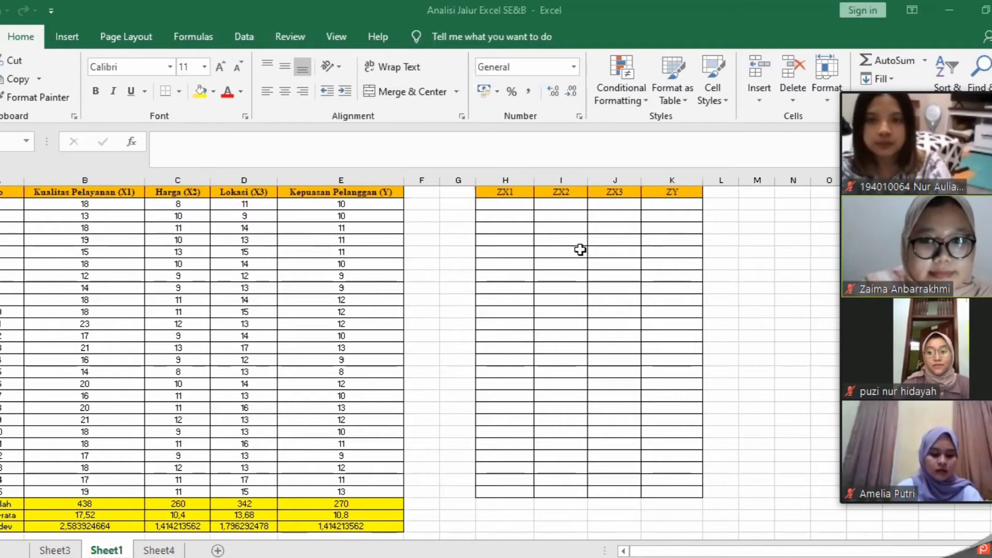
Step: Enter STANDARDIZE in H2 with X B2, mean $B$28 and standard deviation $B$29, and fill it down the ZX1 column to the table's last row
click(521, 209)
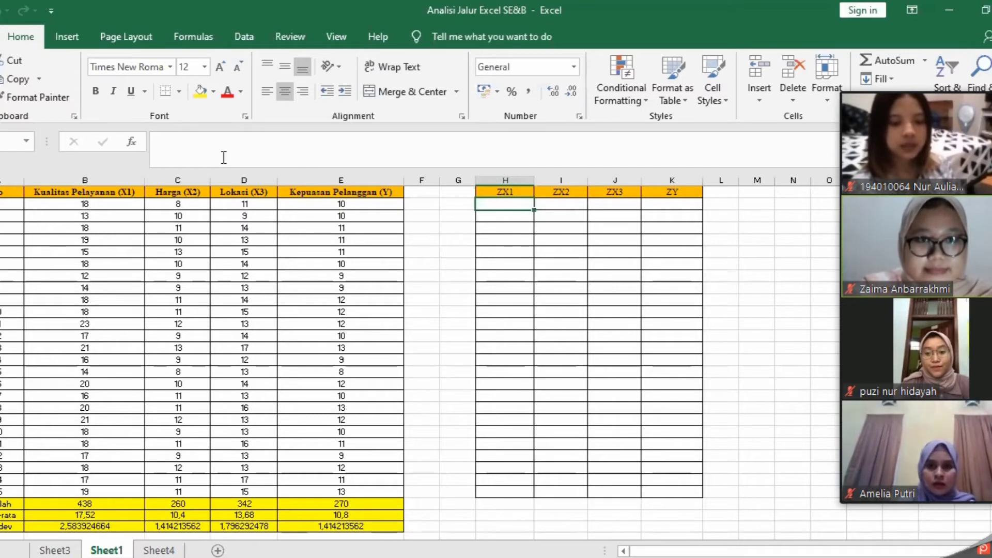
click(132, 143)
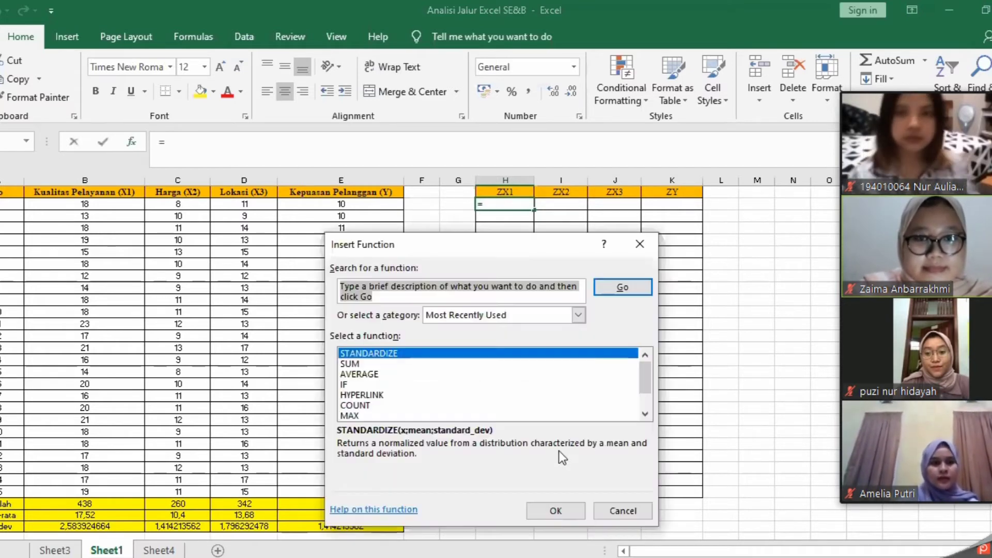
click(561, 506)
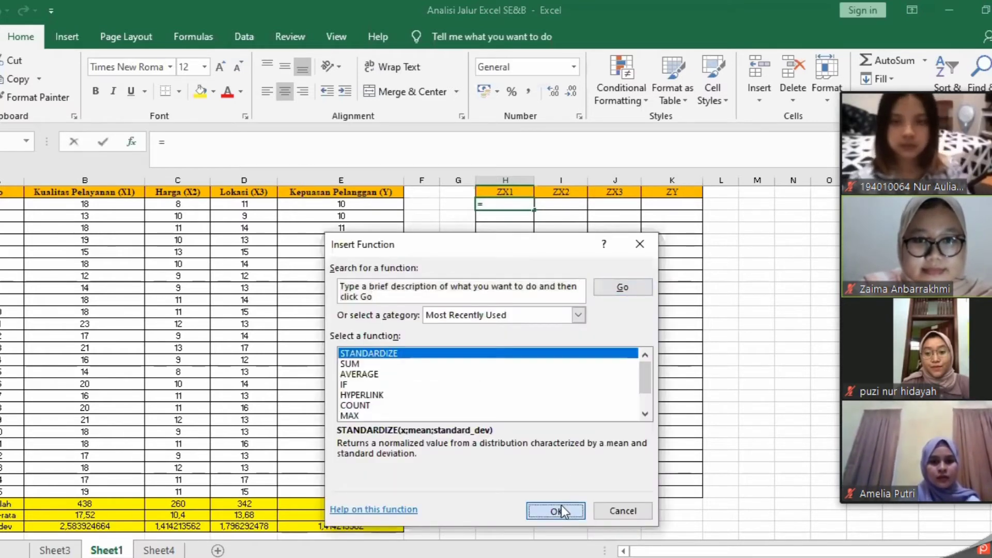
click(113, 203)
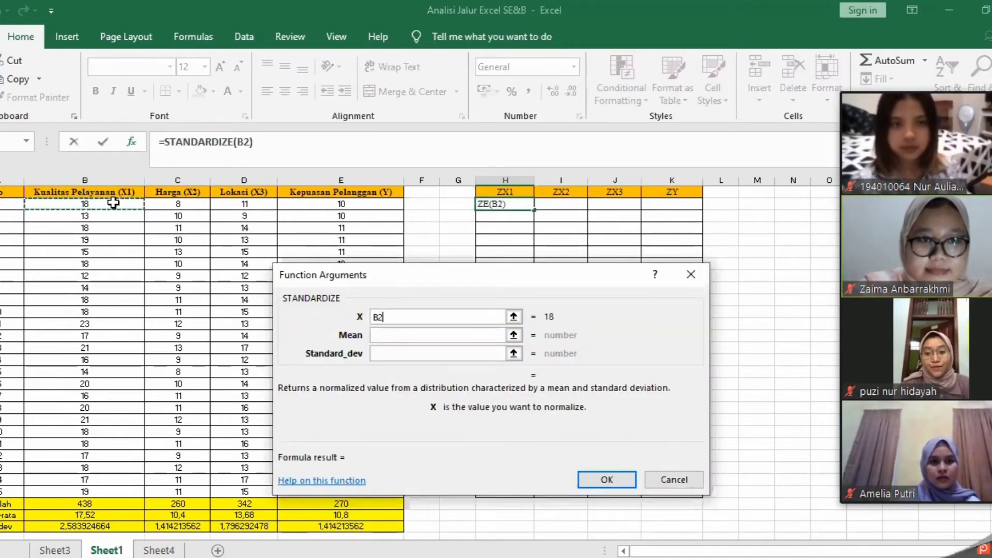
click(388, 333)
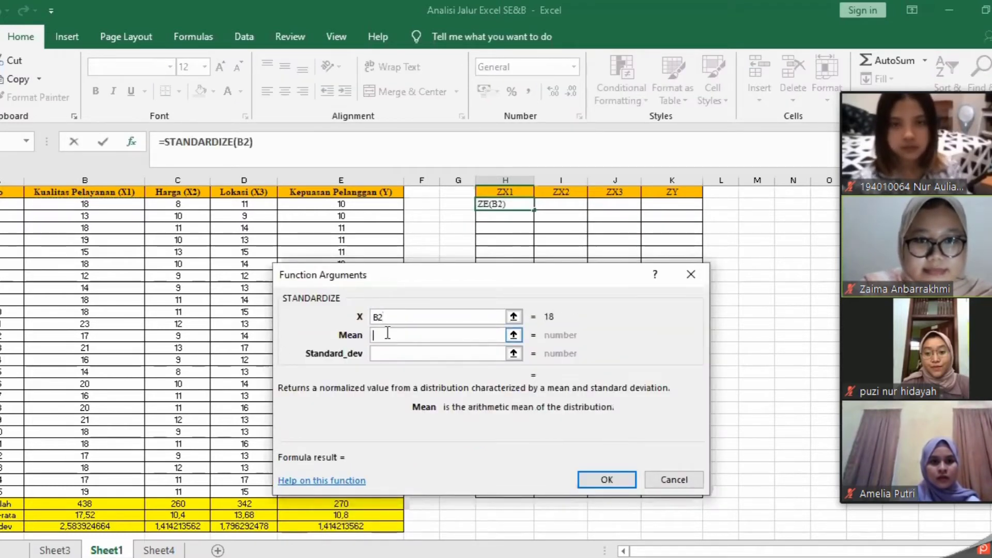
click(95, 513)
key(F4)
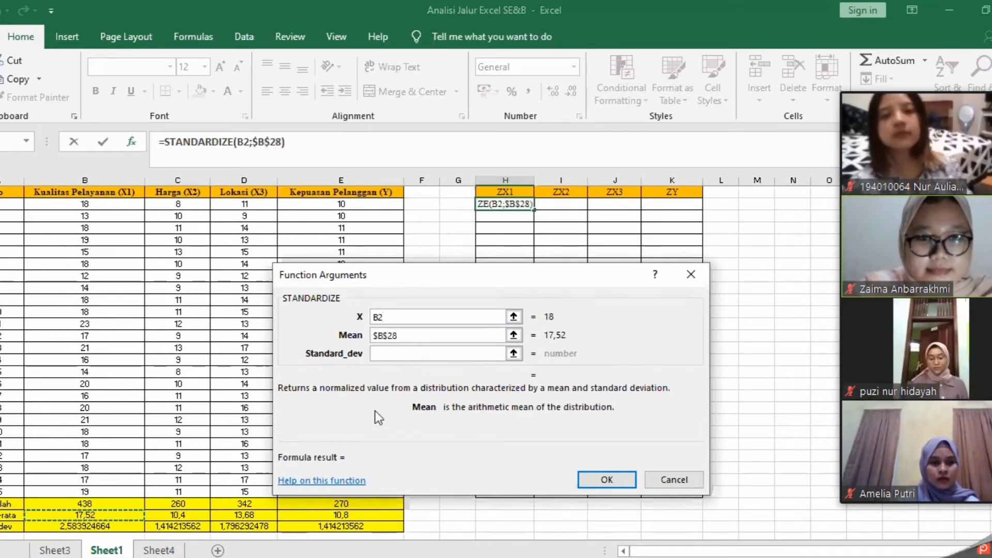
click(396, 355)
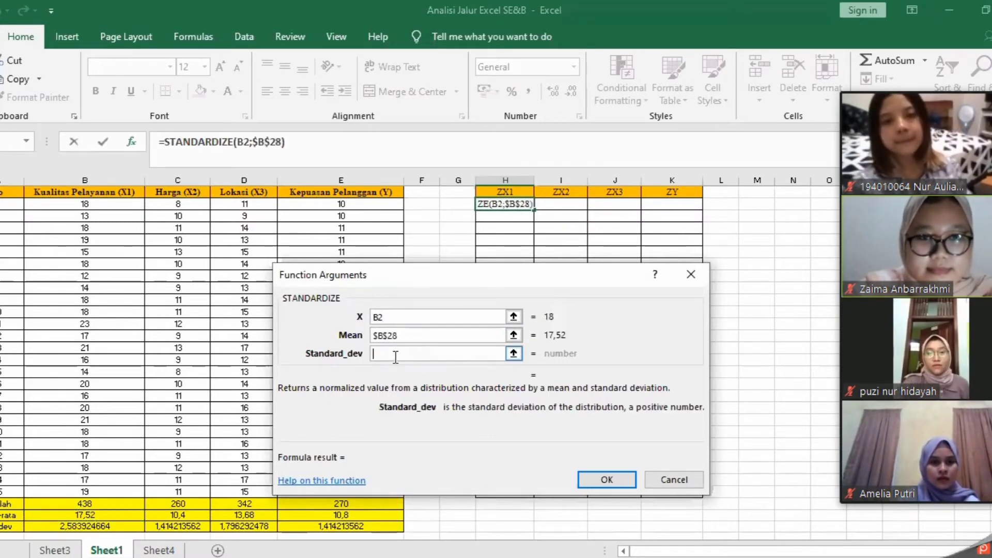
click(106, 528)
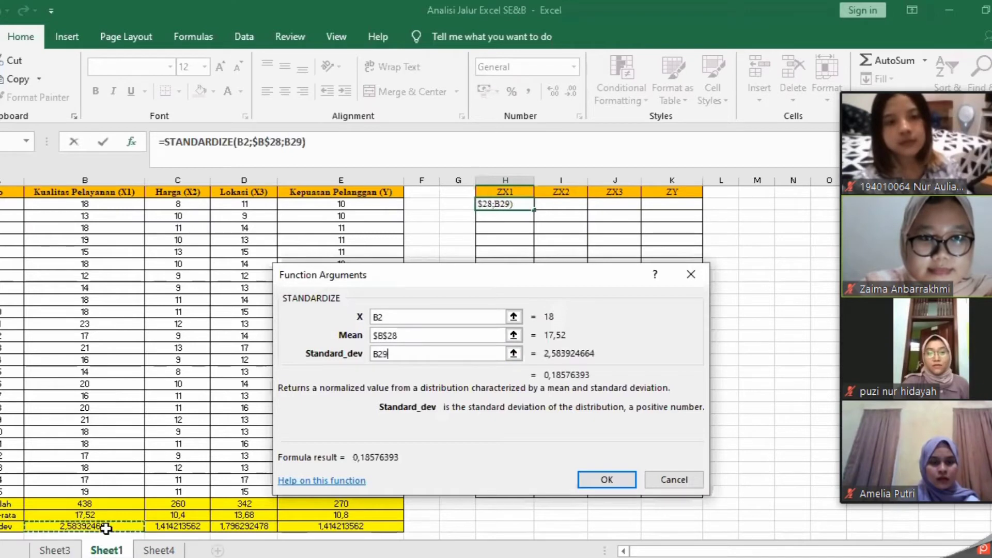
key(F4)
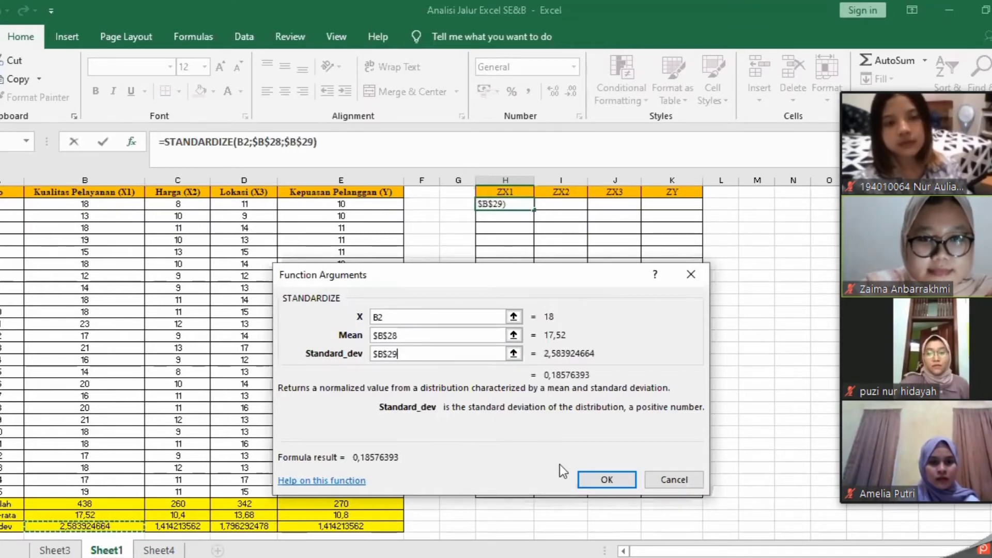
click(607, 480)
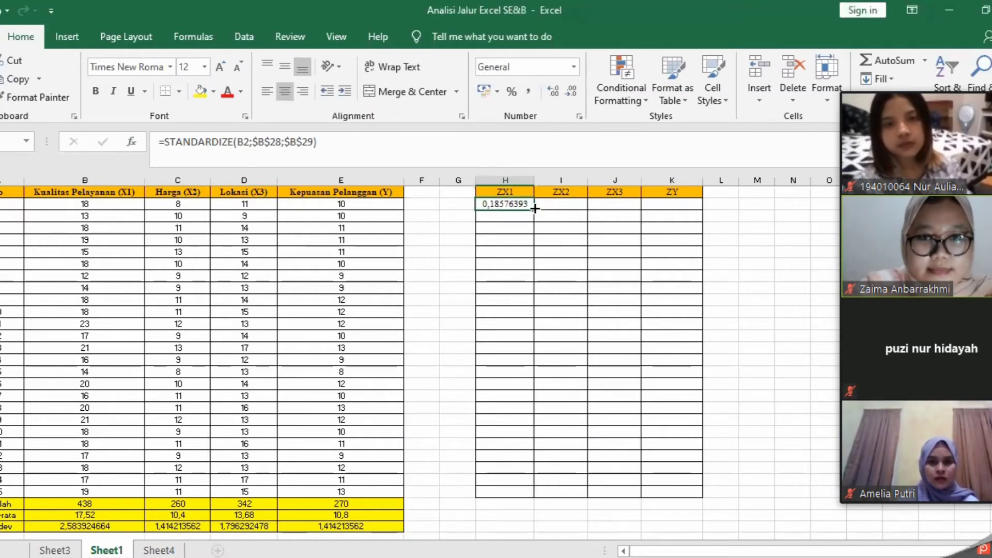
drag(531, 223, 525, 492)
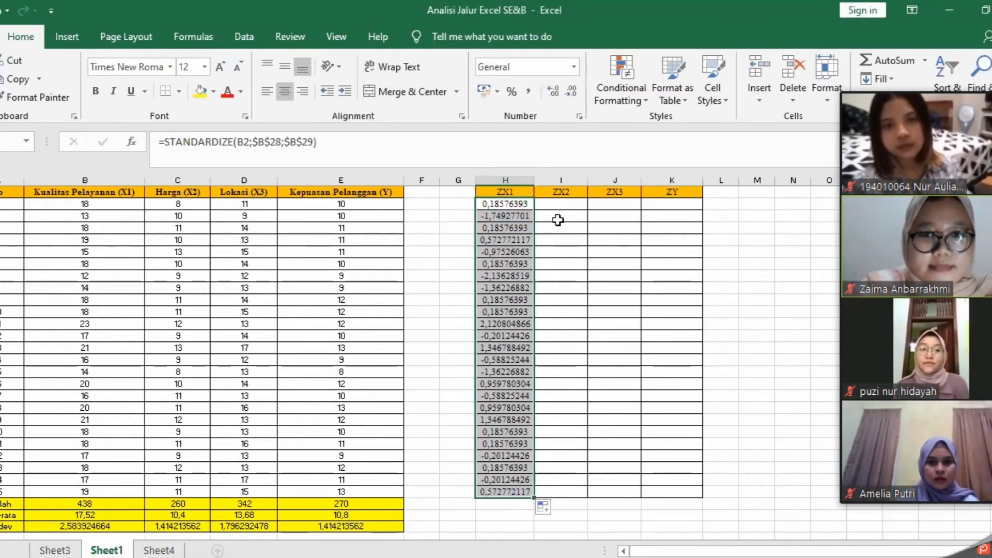
Step: Enter STANDARDIZE in I2 with X C2, mean $C$28 and standard deviation $C$29, and fill it down the ZX2 column to the table's last row
click(558, 205)
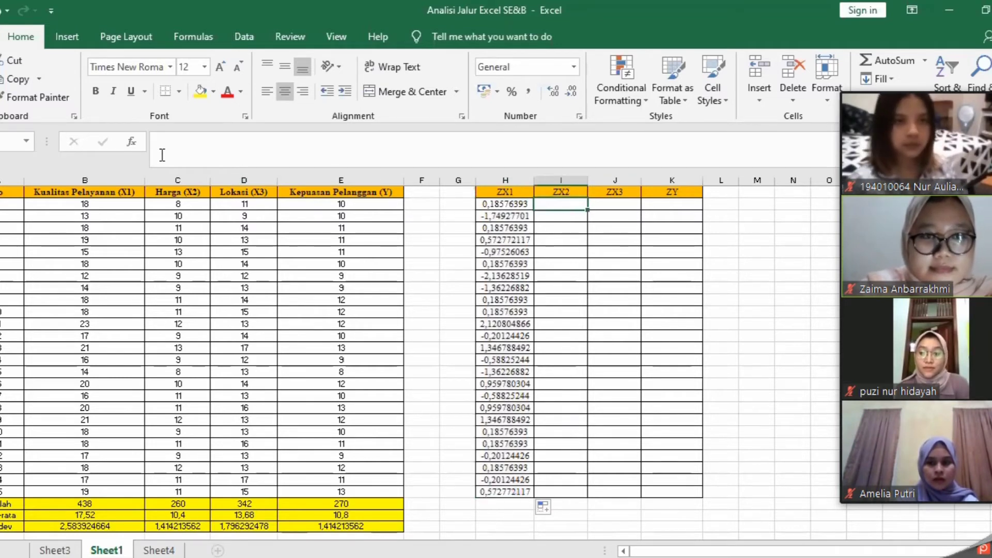
click(132, 142)
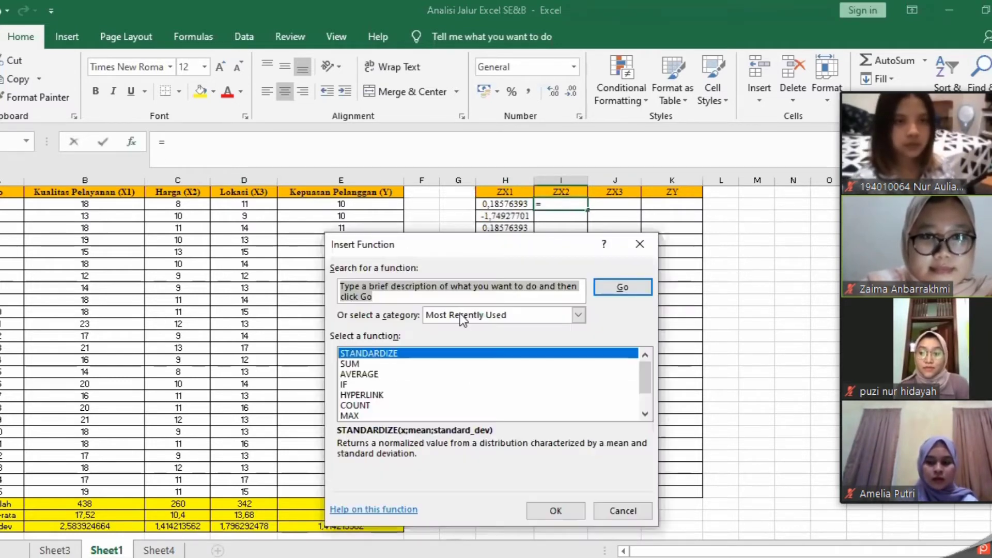
click(575, 508)
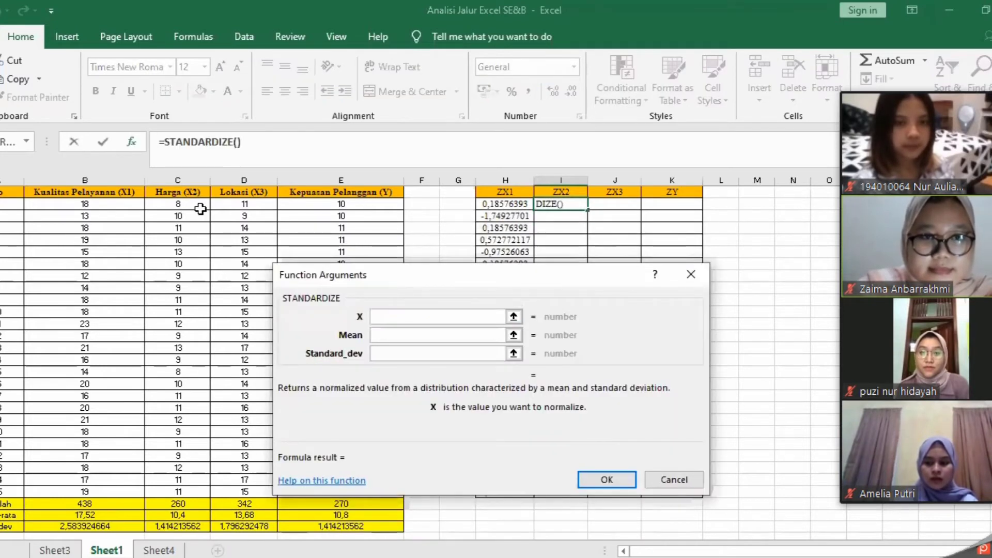
click(407, 334)
click(178, 514)
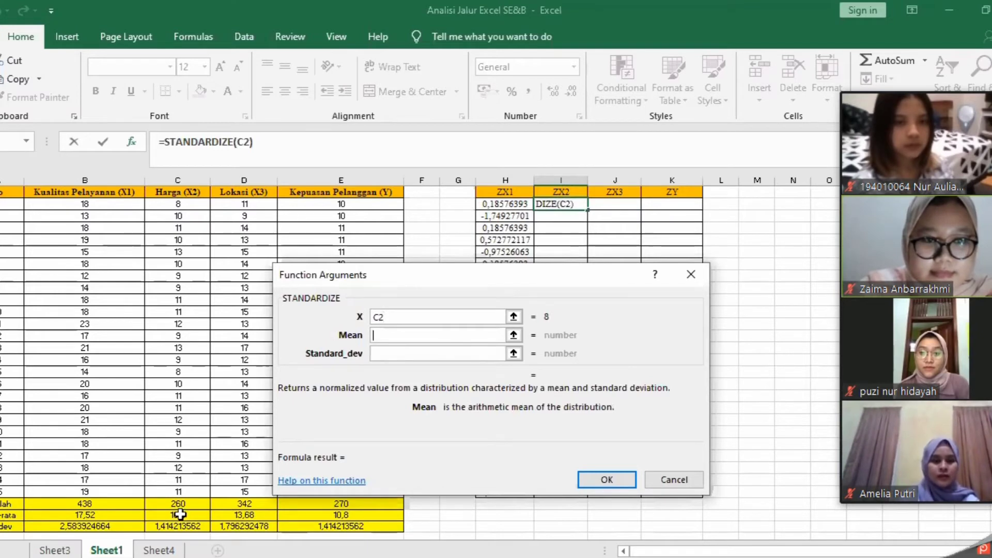
key(F4)
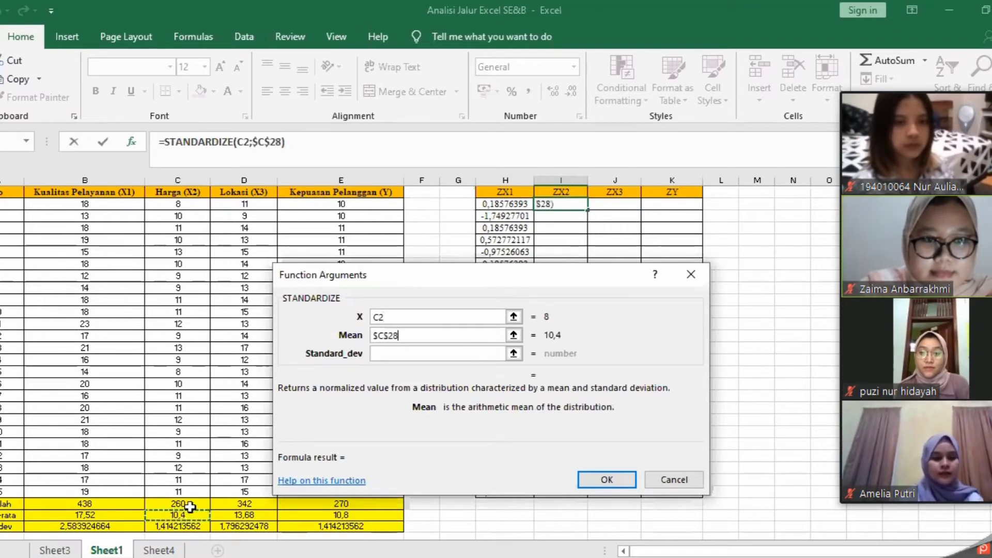
click(397, 354)
click(201, 528)
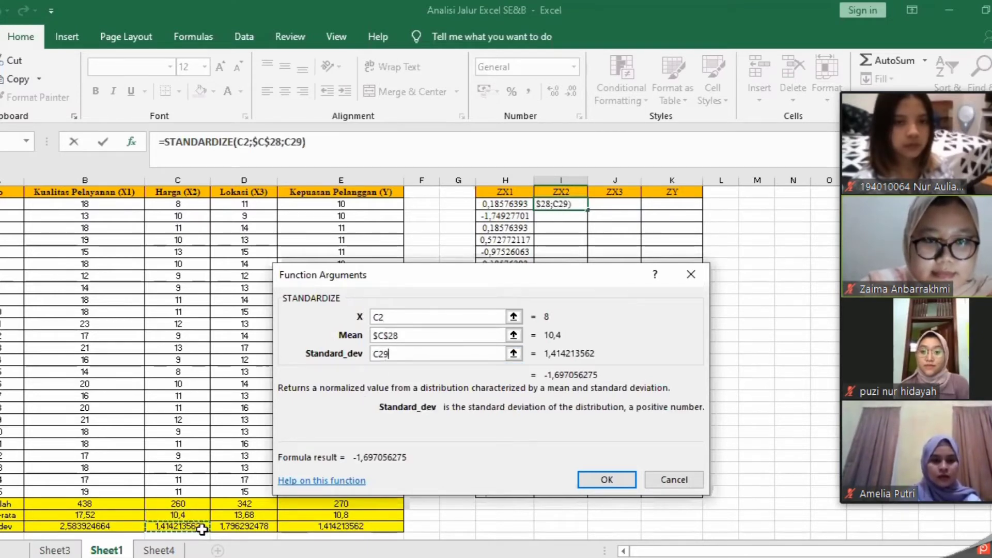
key(F4)
click(608, 481)
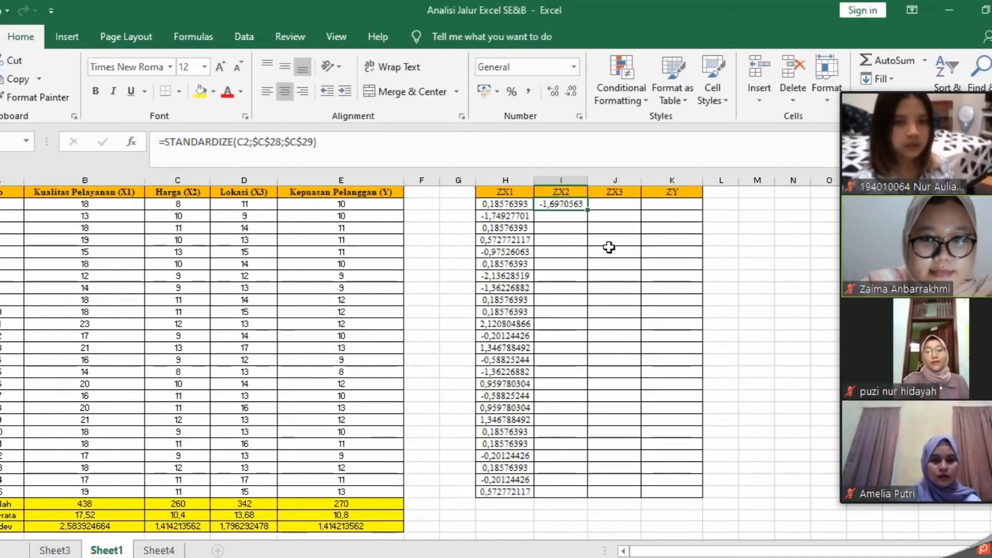
drag(583, 250, 581, 493)
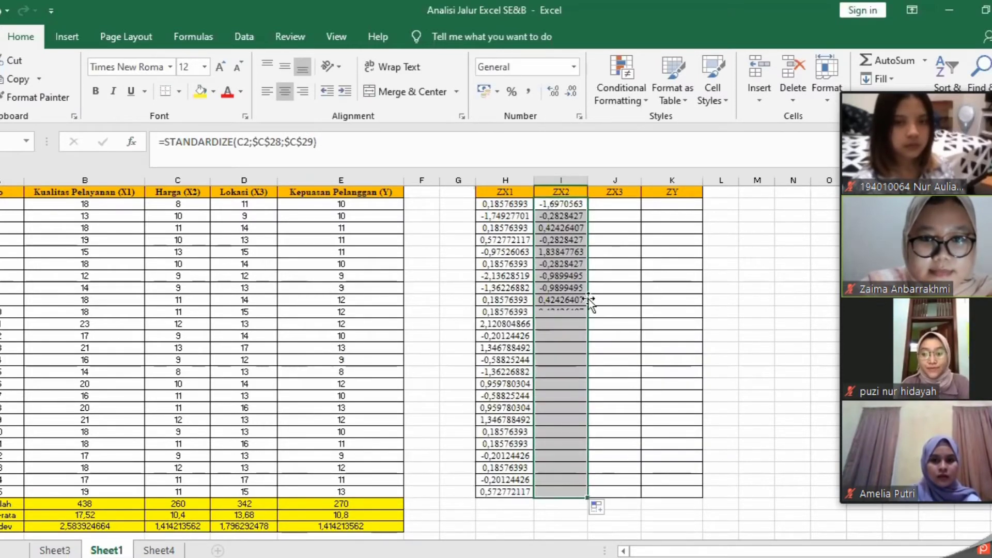
Step: Enter STANDARDIZE in J2 with X D2, mean $D$28 and standard deviation $D$29, and fill it down the ZX3 column to the table's last row
click(599, 205)
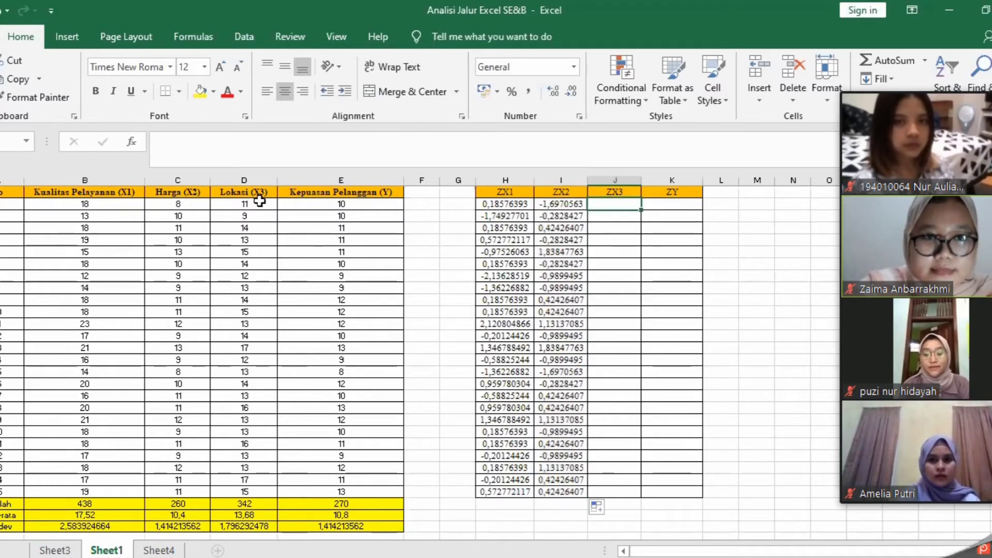
click(131, 141)
click(572, 506)
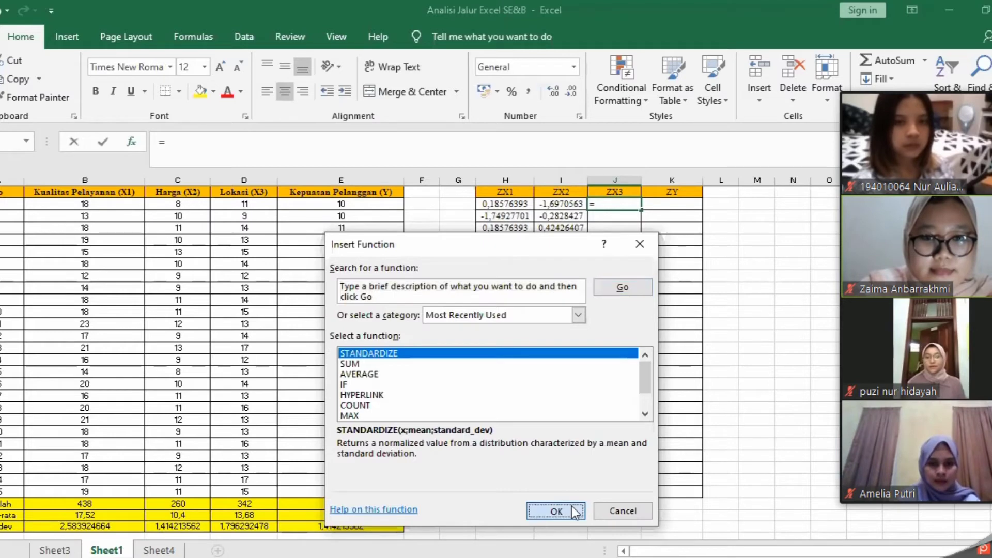
click(263, 206)
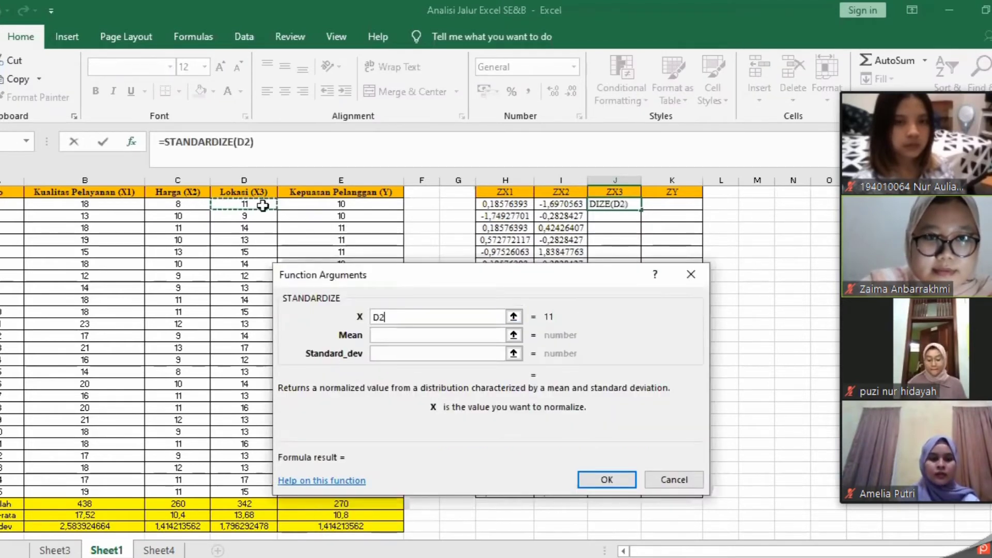
click(400, 336)
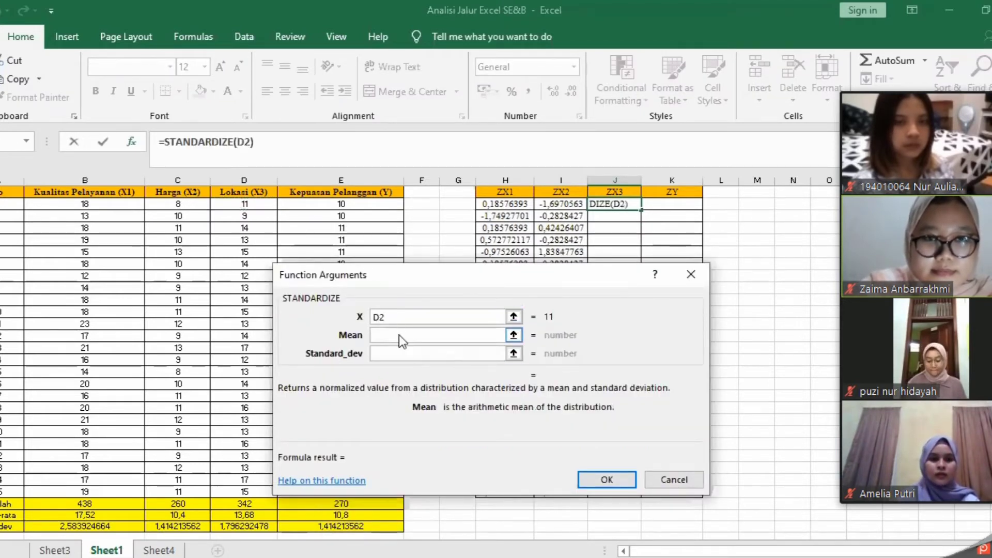
click(258, 515)
key(F4)
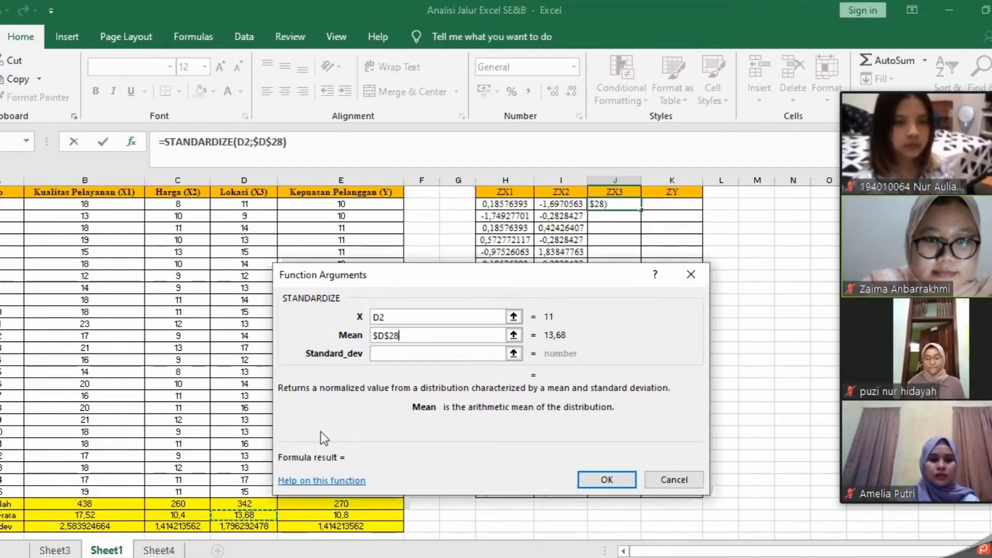
click(398, 347)
click(259, 526)
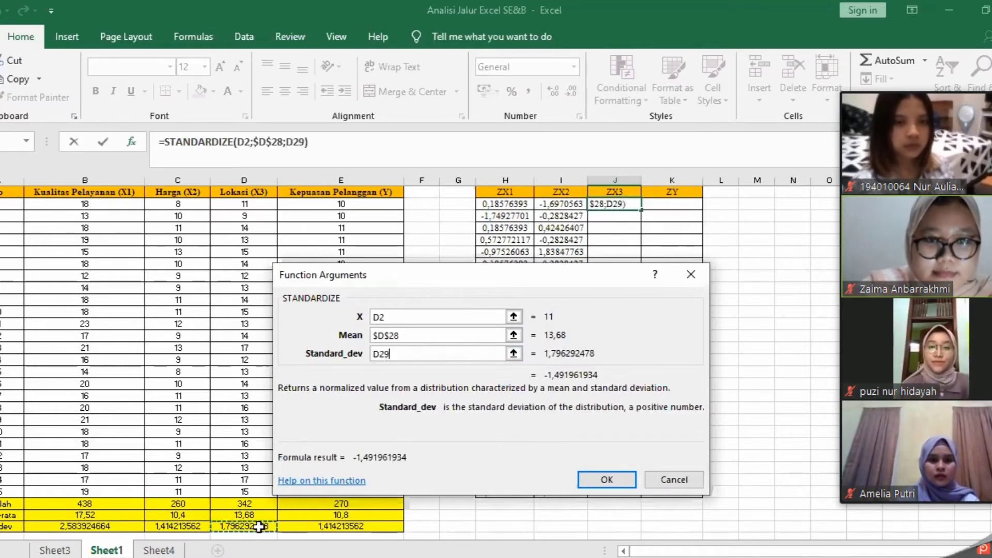
key(F4)
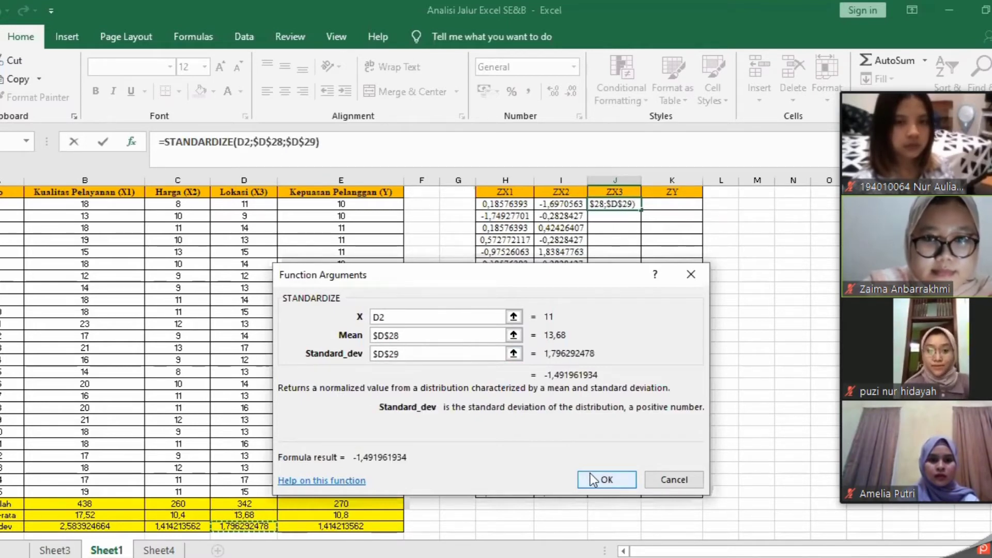
click(593, 479)
drag(640, 214, 644, 497)
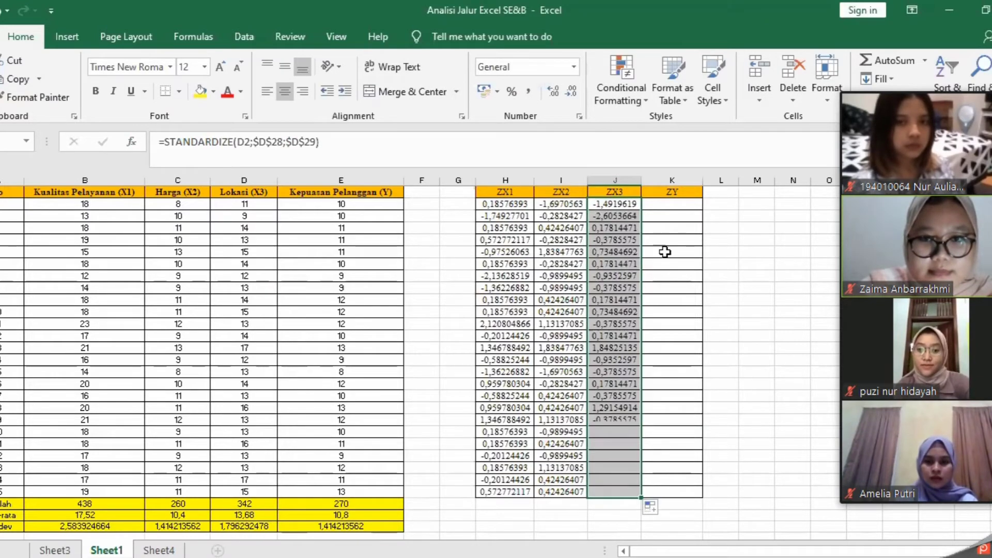
Step: Enter STANDARDIZE in K2 with X E2, mean $E$28 and standard deviation $E$29, and fill it down the ZY column to the table's last row
click(668, 205)
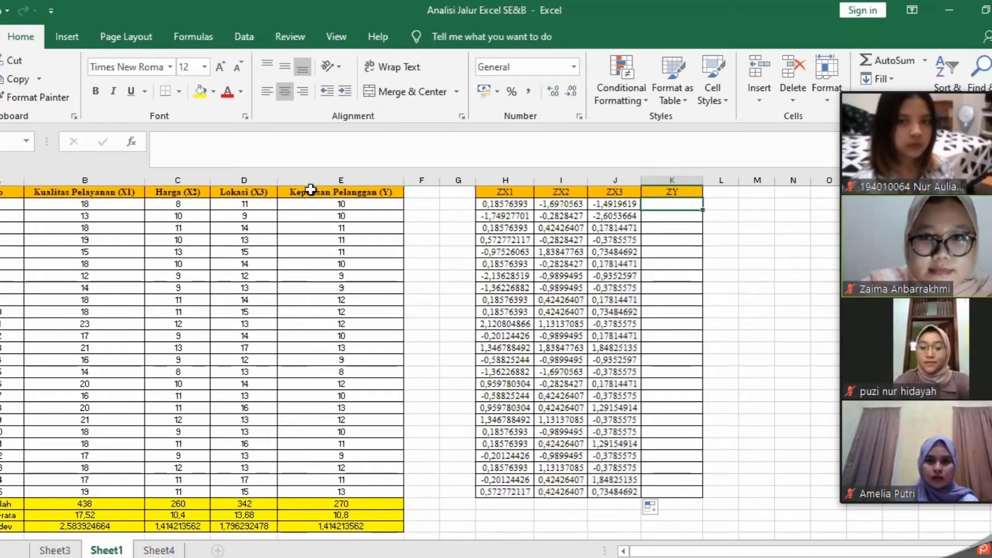
click(131, 141)
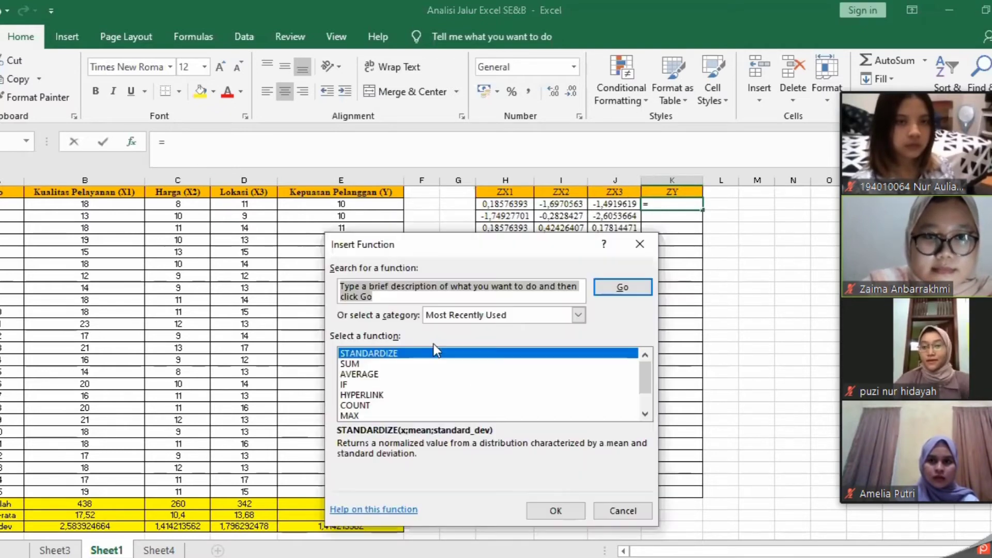
click(558, 510)
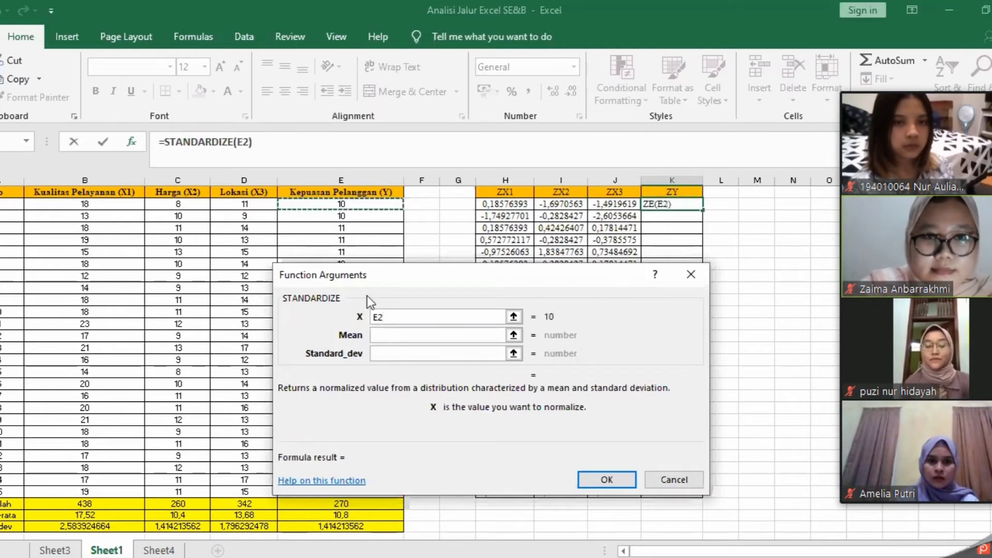
click(393, 335)
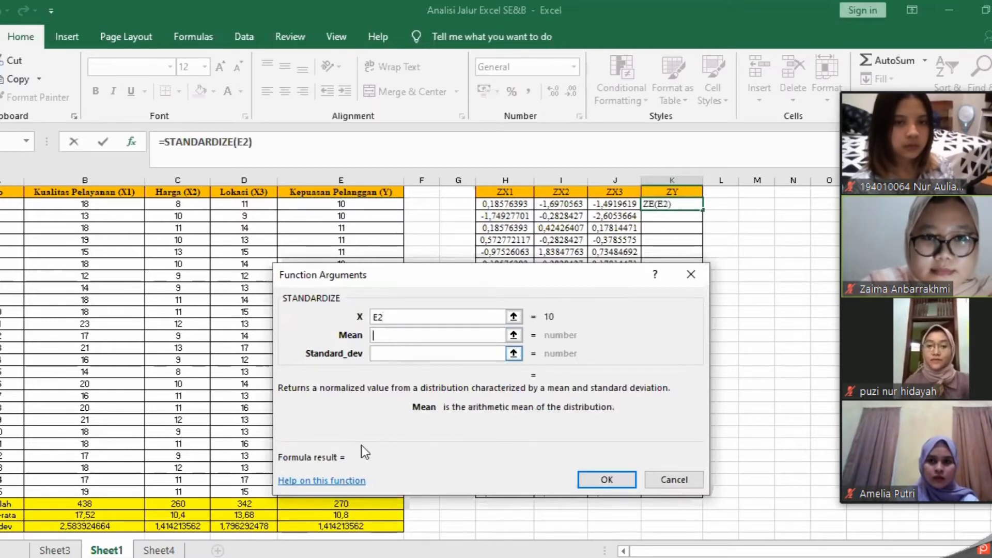
click(356, 516)
key(F4)
click(398, 353)
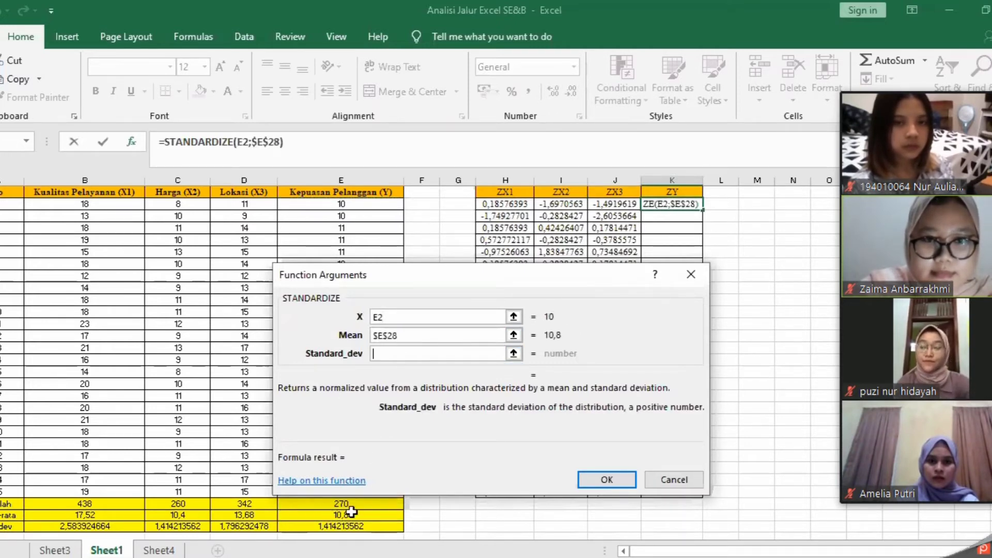
click(353, 528)
key(F4)
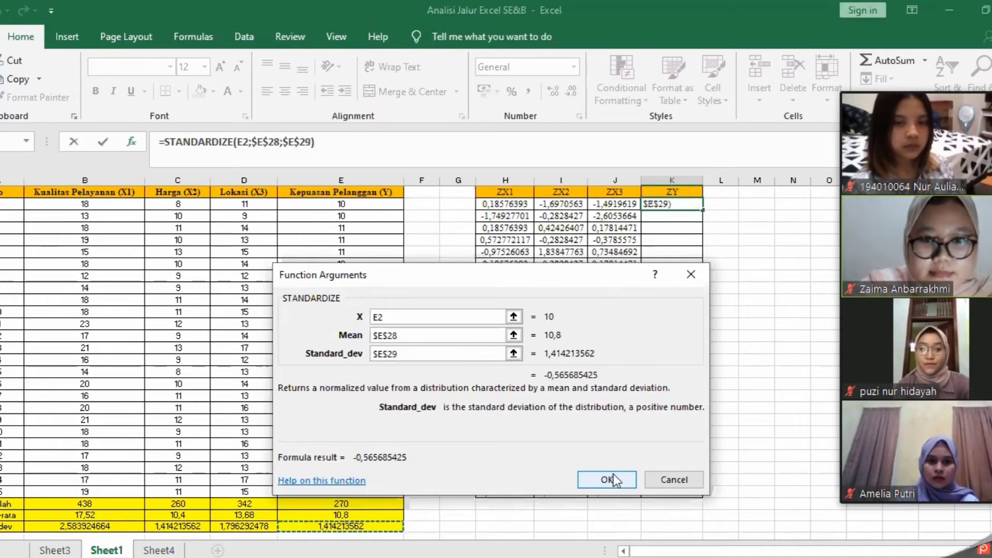
key(Return)
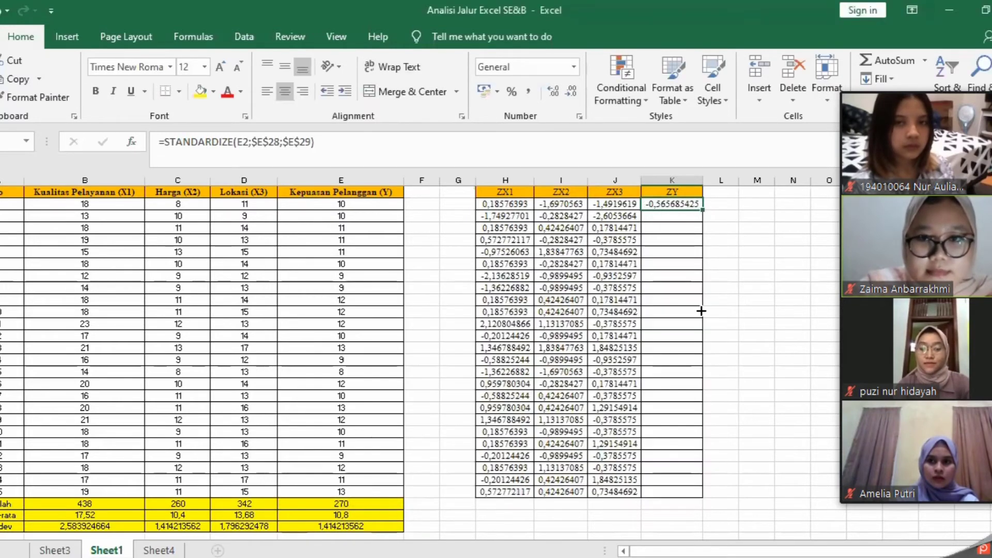
drag(701, 311, 703, 495)
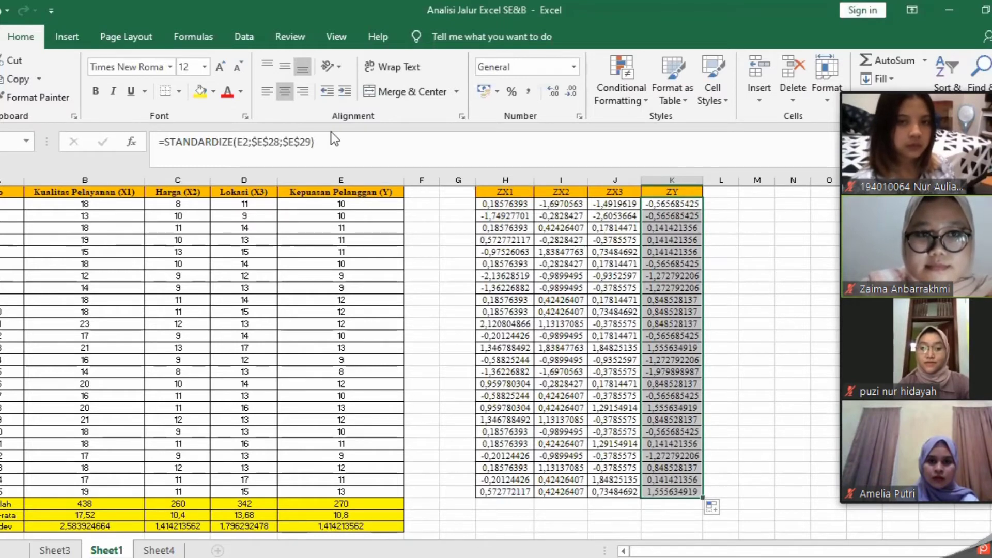
Step: Start a Regression from the data analysis tools and set the Y input range to the ZY values, $K$2:$K$26
click(244, 37)
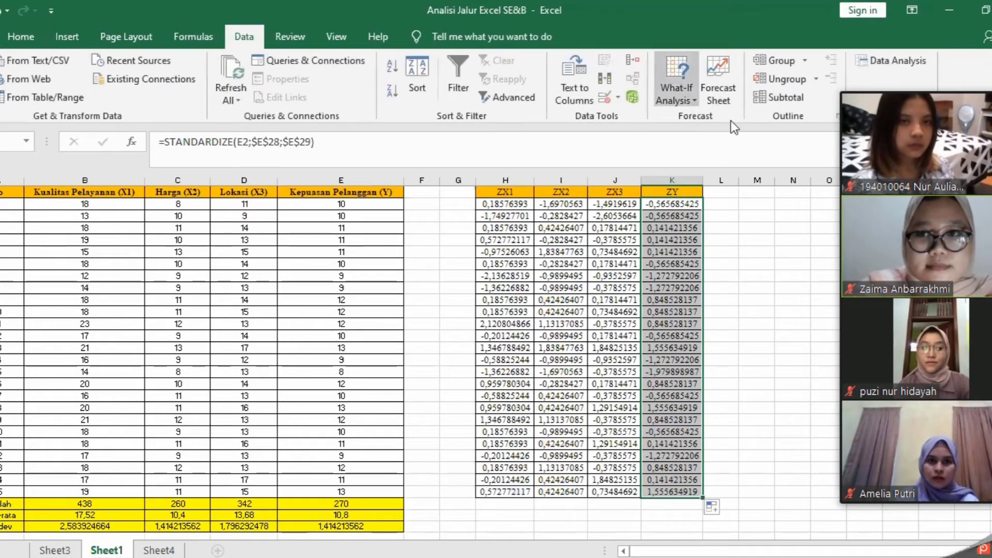
click(759, 205)
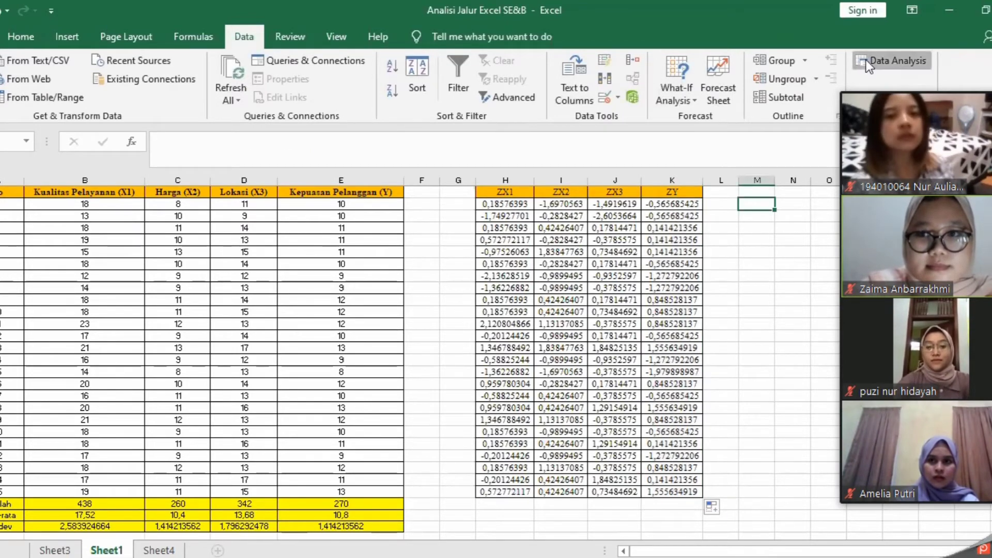
click(866, 60)
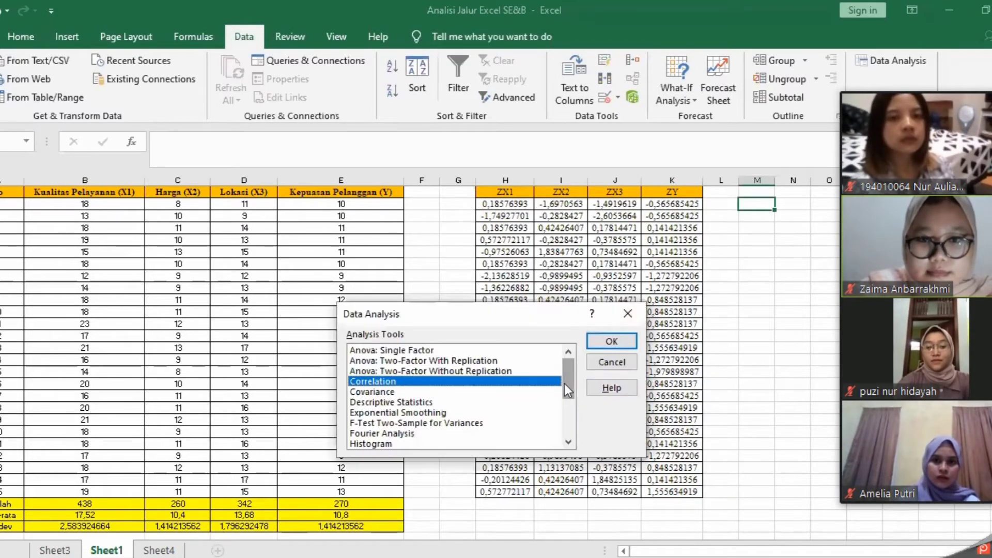
drag(564, 384, 564, 408)
click(393, 424)
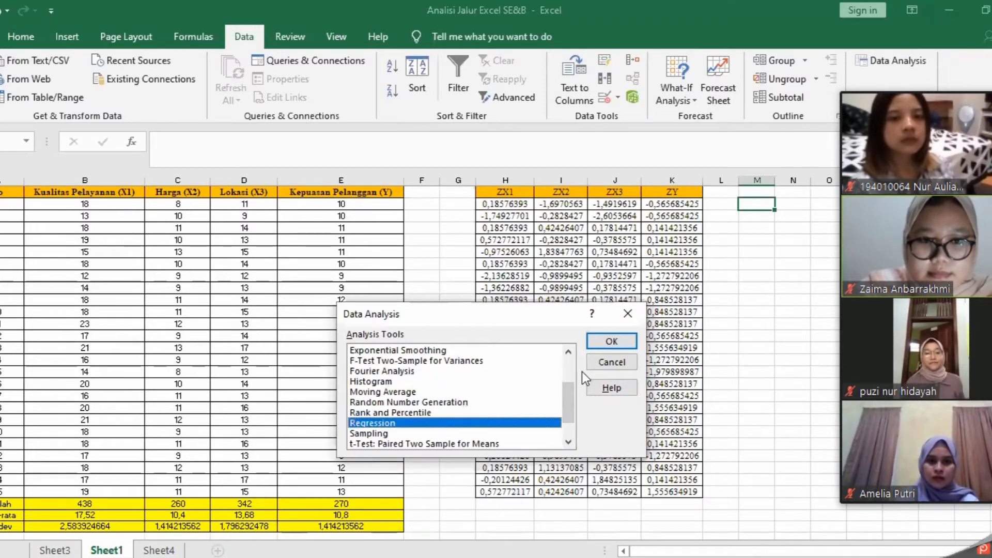
click(612, 341)
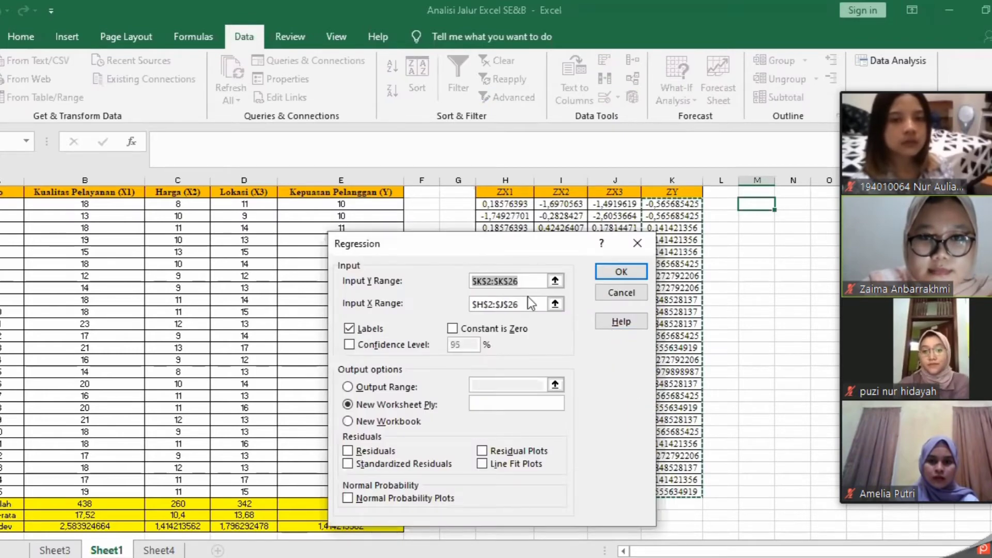
drag(533, 285, 454, 284)
key(BackSpace)
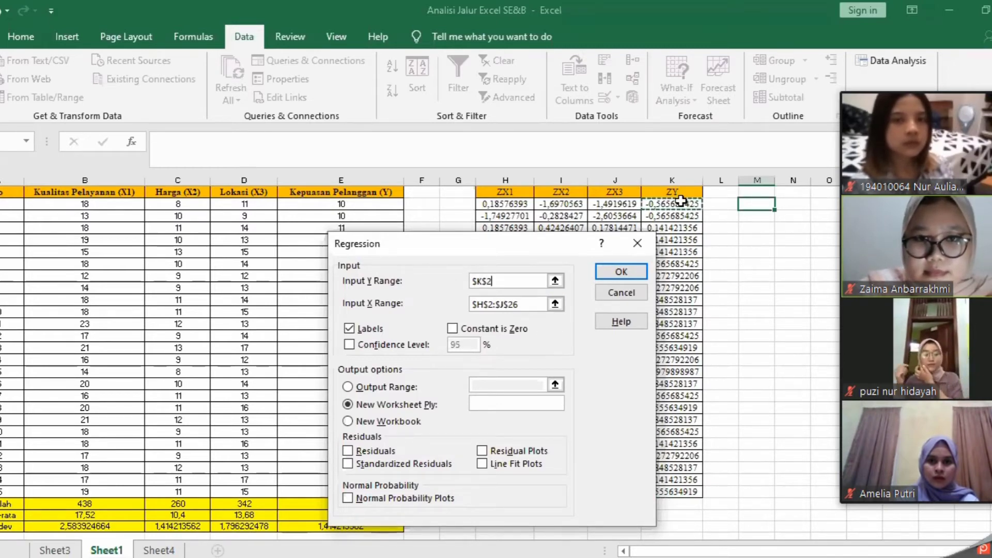
drag(681, 201, 672, 491)
Step: Set the regression's X input range to the ZX1 to ZX3 values, $H$2:$J$26, and run it with output to a new worksheet
click(528, 304)
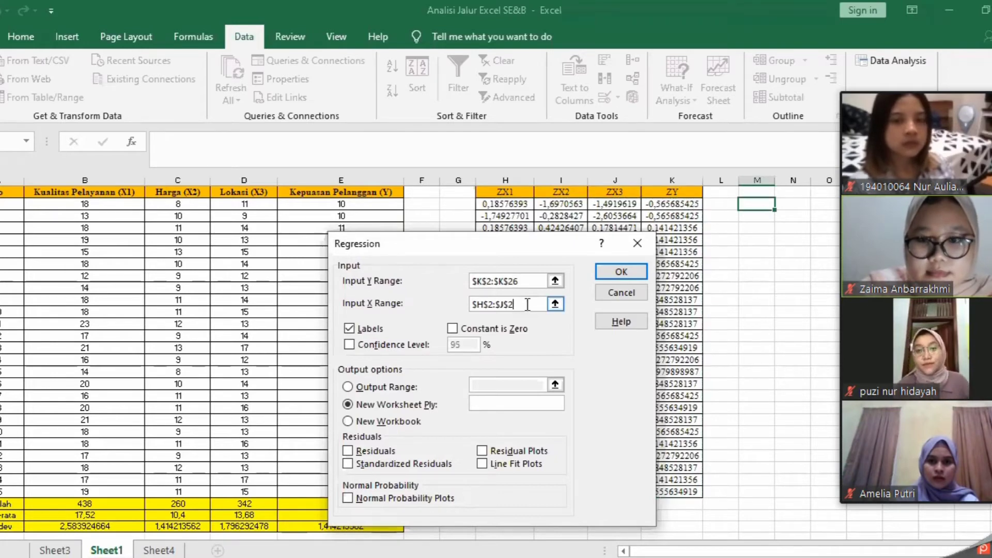
key(BackSpace)
key(BackSpace)
key(BackSpace)
key(BackSpace)
key(BackSpace)
key(BackSpace)
key(BackSpace)
key(BackSpace)
key(BackSpace)
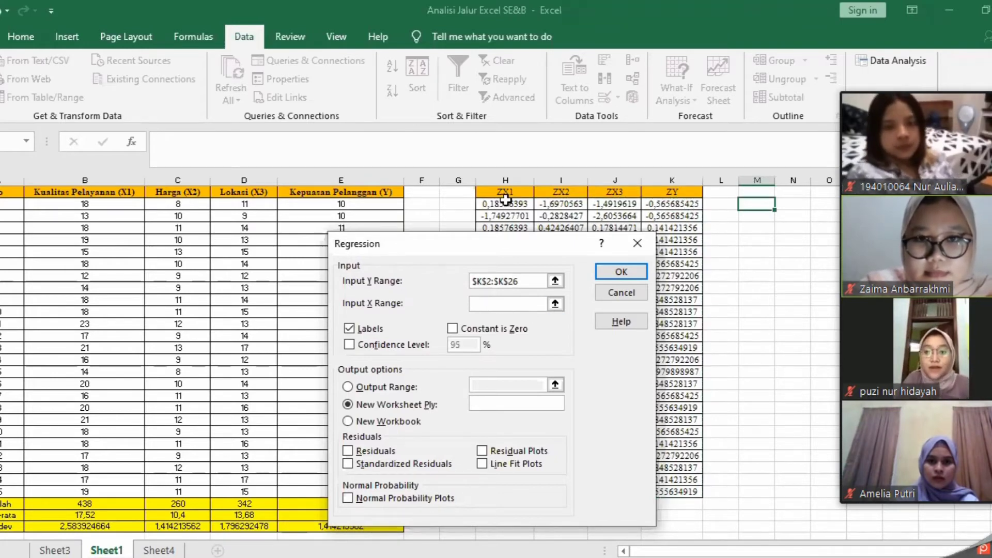
click(506, 203)
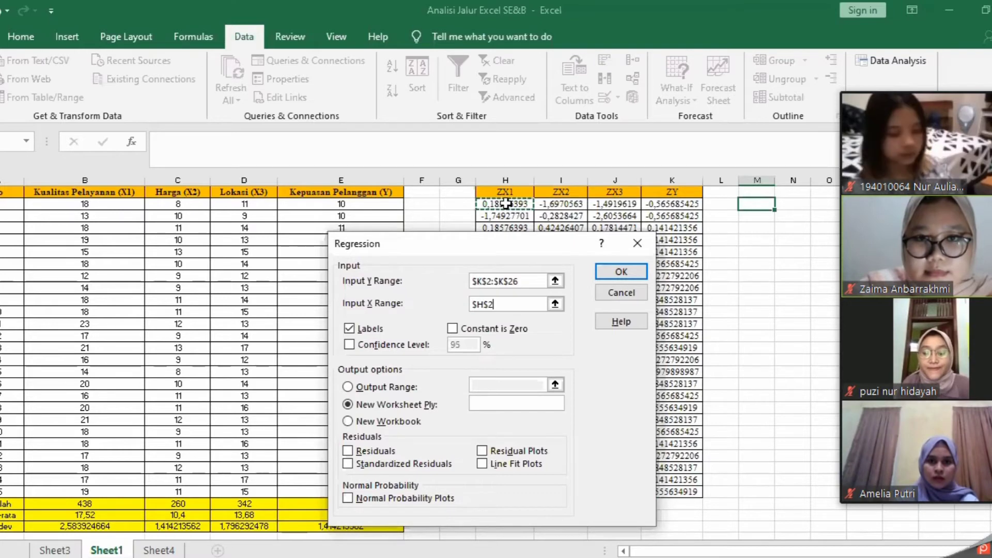
shift+click(610, 496)
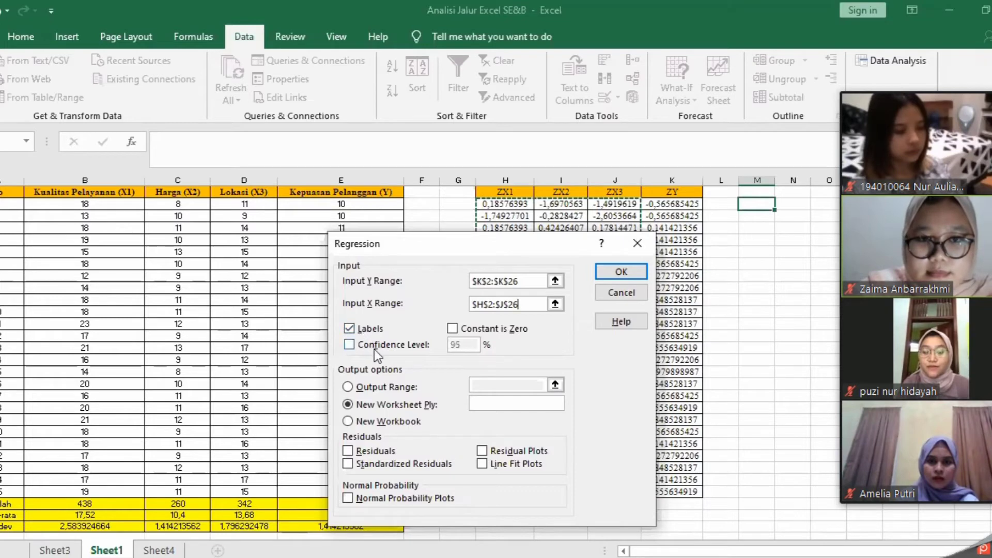
click(635, 271)
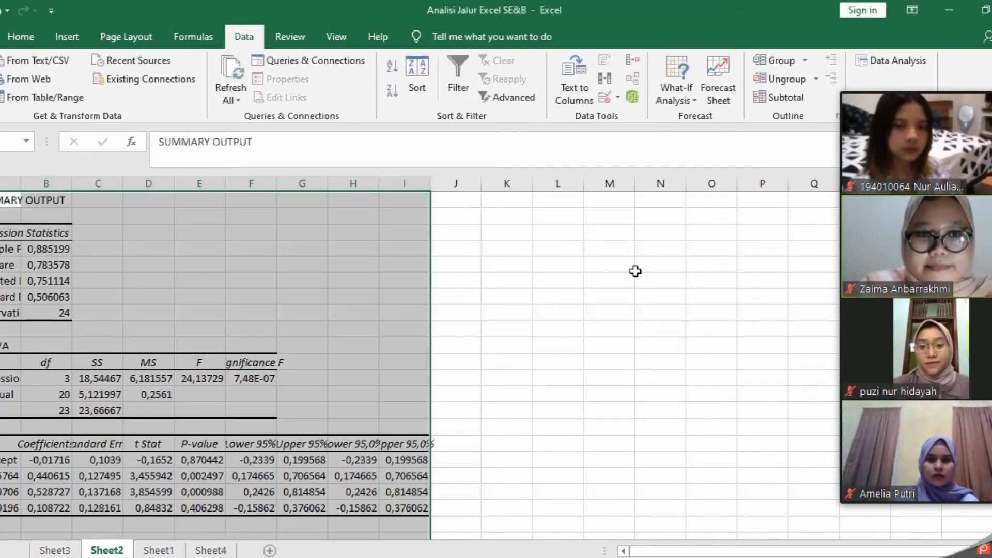
Step: Widen columns B and A of the regression output on Sheet2 to fit their labels and values
click(294, 212)
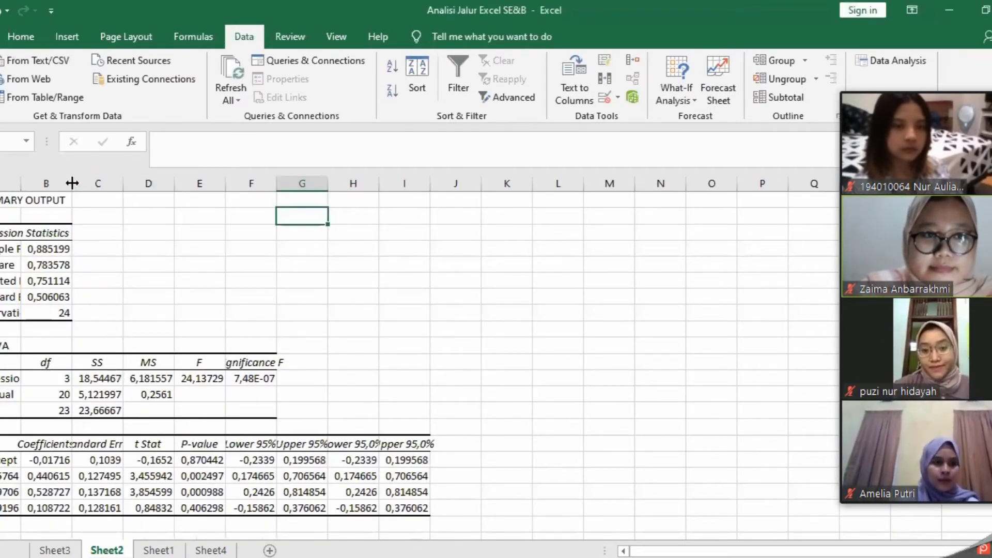
drag(72, 182, 139, 185)
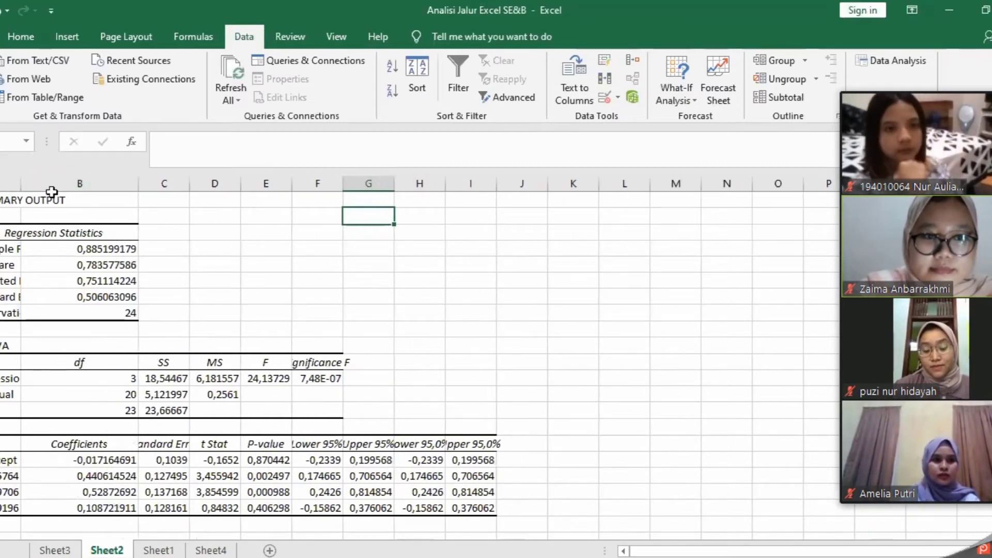
drag(16, 186, 111, 186)
Step: Run a Correlation on Sheet1's range $H$2:$J$26, grouped by columns, with output to a new worksheet, and fit the width of the output's column A
click(158, 550)
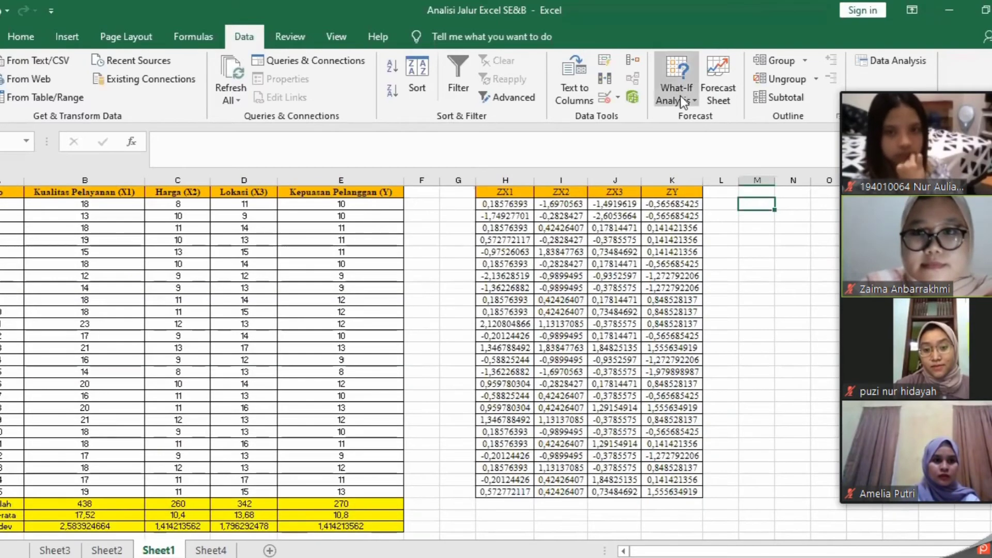
click(913, 54)
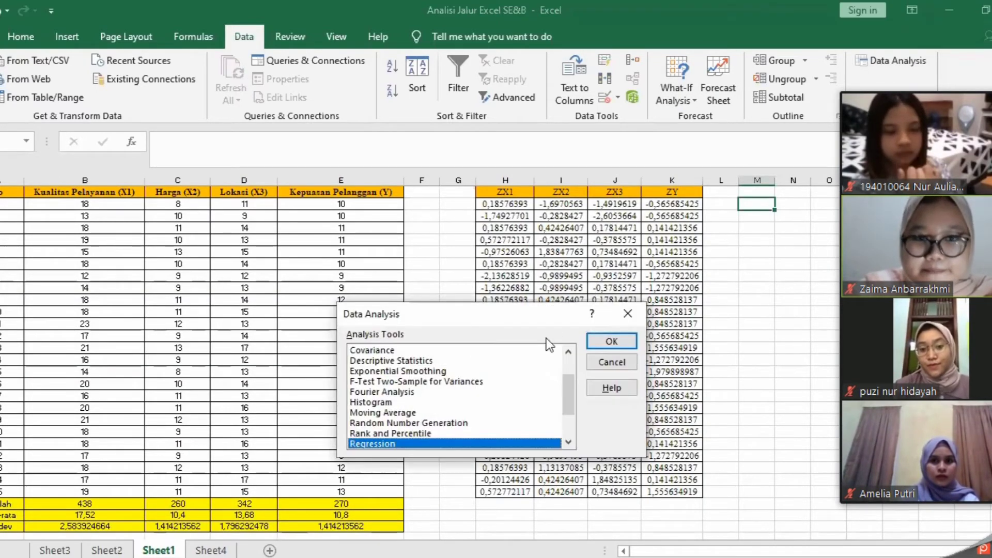
click(571, 371)
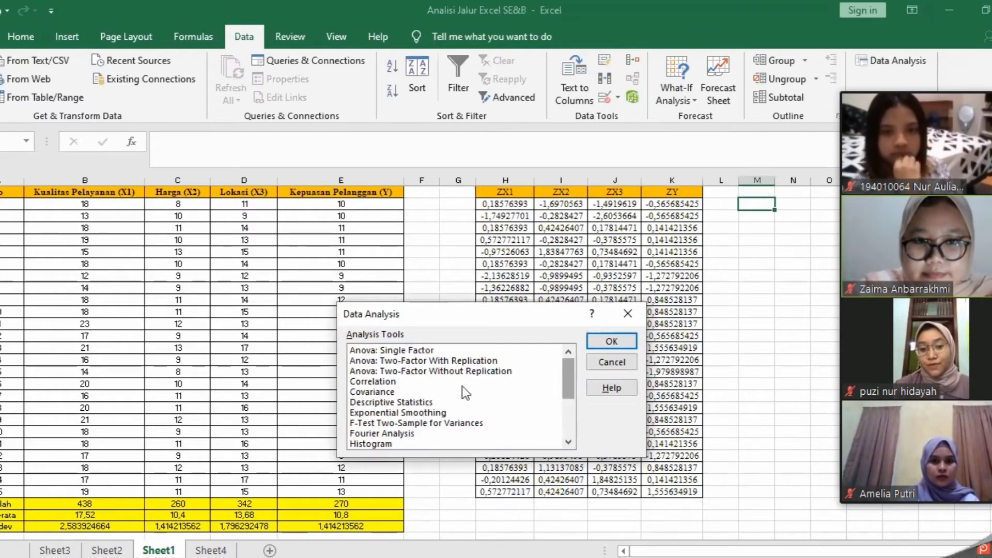
click(415, 382)
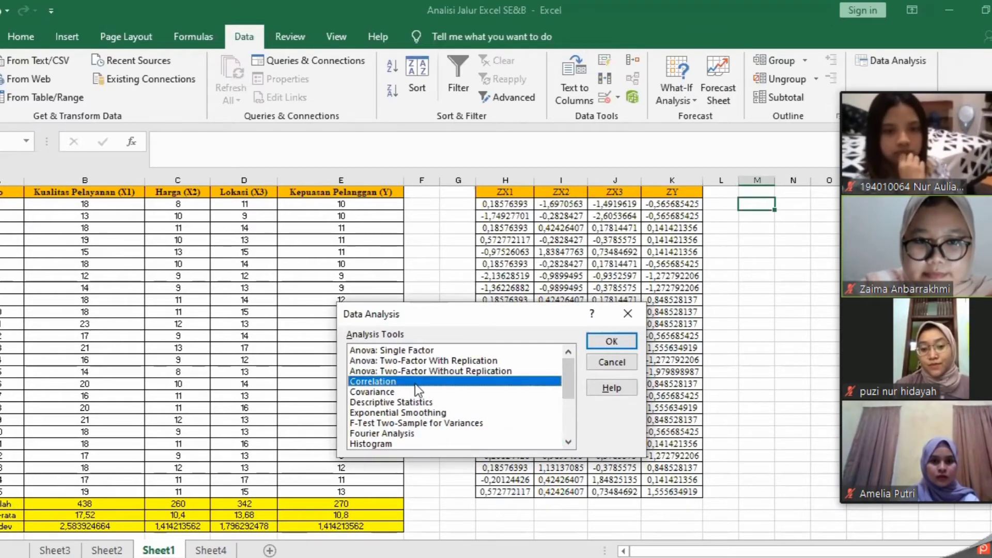
click(608, 342)
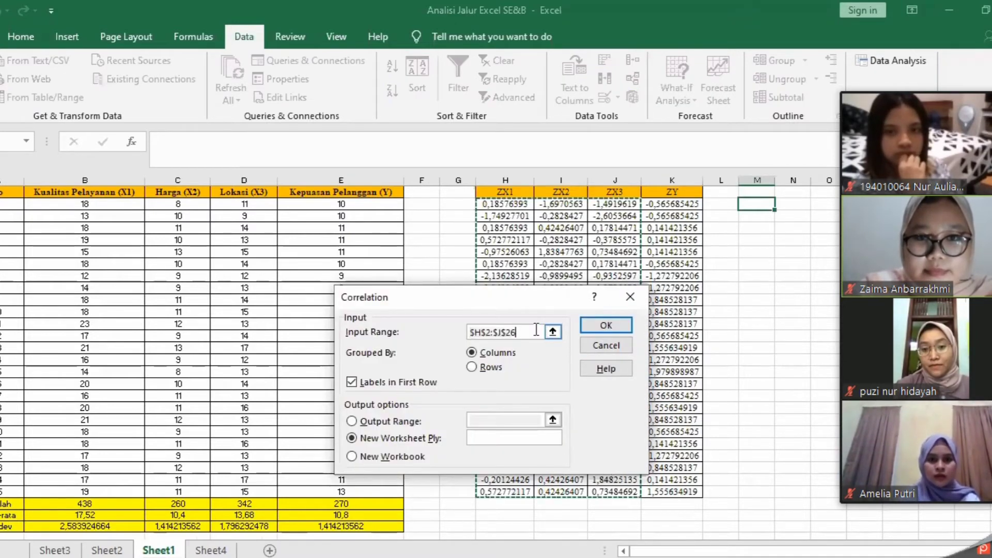
key(BackSpace)
key(BackSpace)
key(BackSpace)
key(BackSpace)
key(BackSpace)
key(BackSpace)
key(BackSpace)
key(BackSpace)
key(BackSpace)
key(BackSpace)
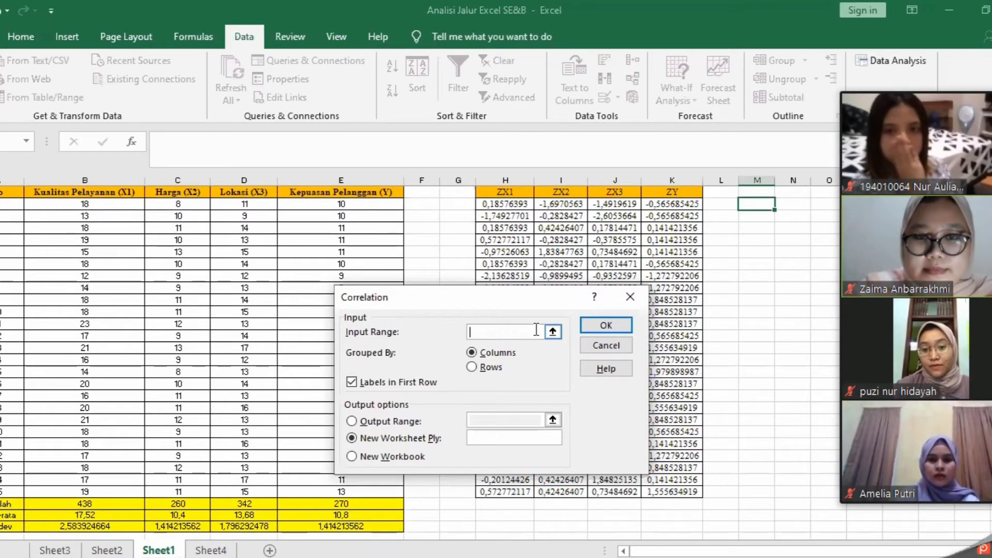
click(520, 206)
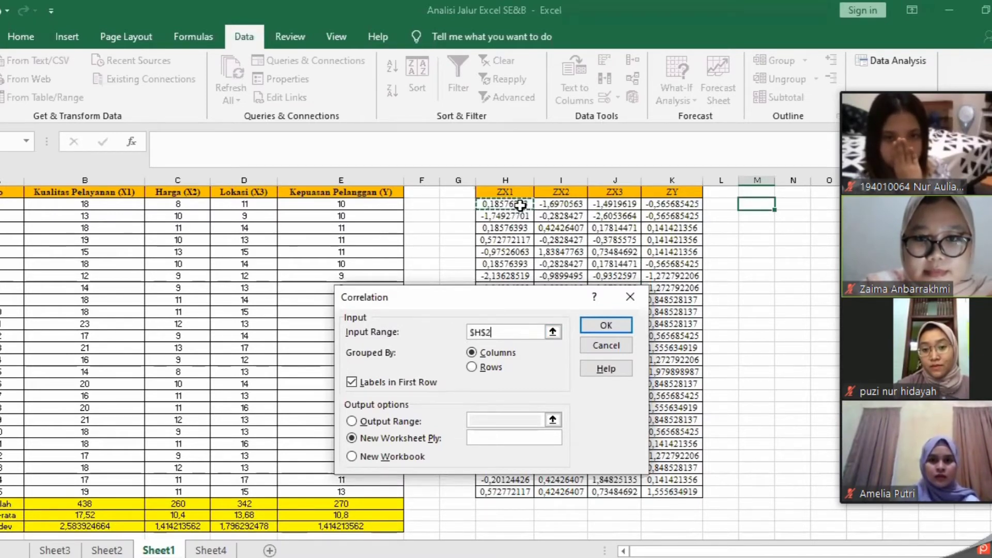
drag(519, 205, 614, 491)
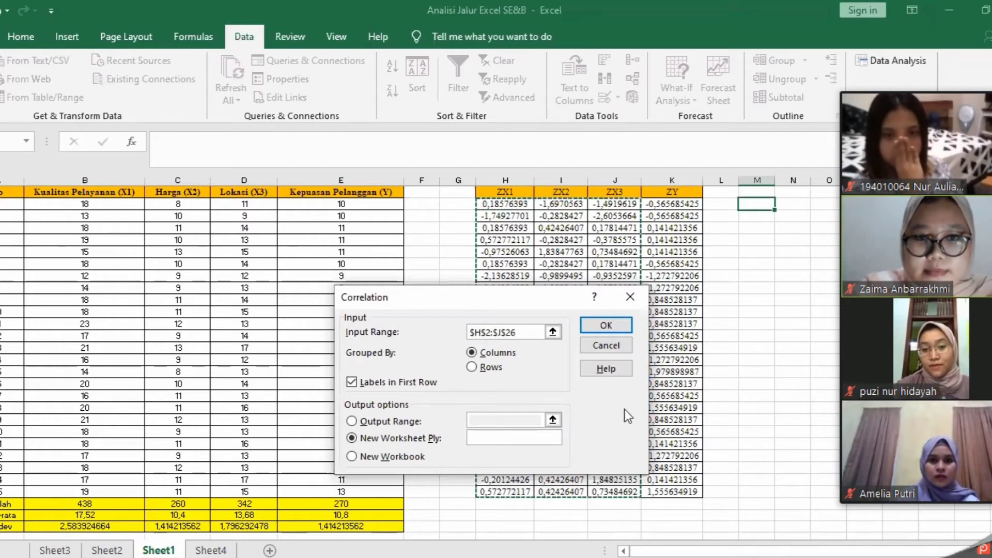
click(610, 325)
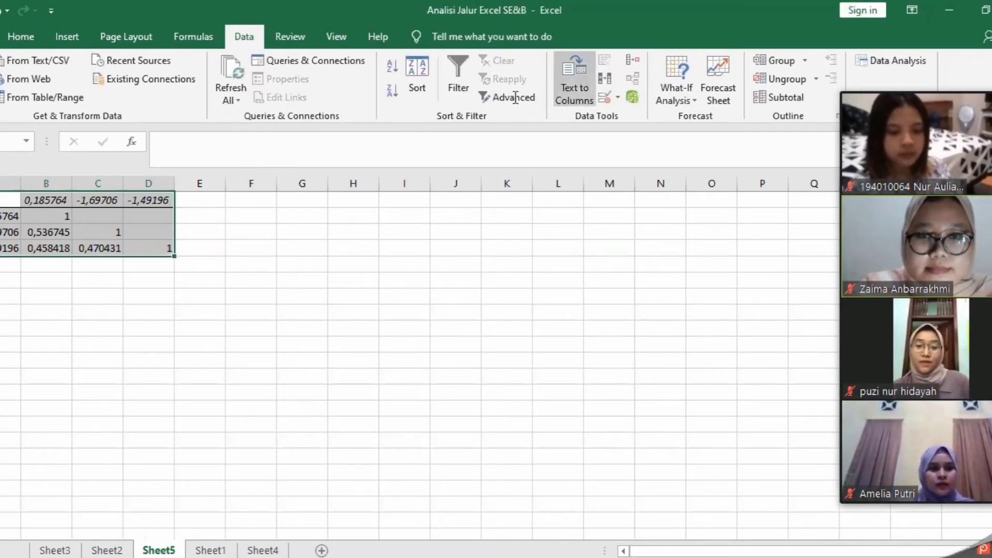
double_click(19, 183)
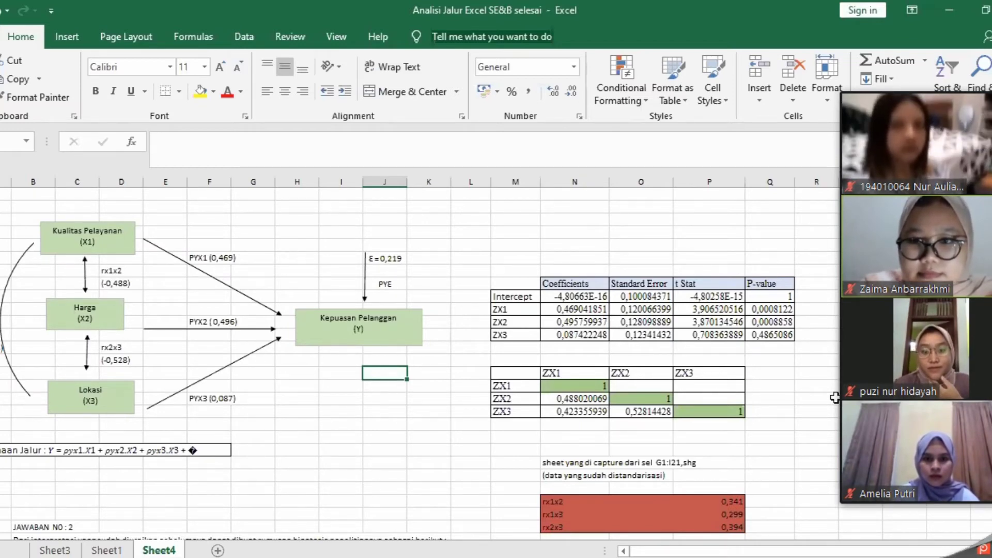
Step: Review the path diagram and coefficient tables on Sheet4 and the regression output and test notes on Sheet3 of the completed workbook
scroll(835, 397, down, 1)
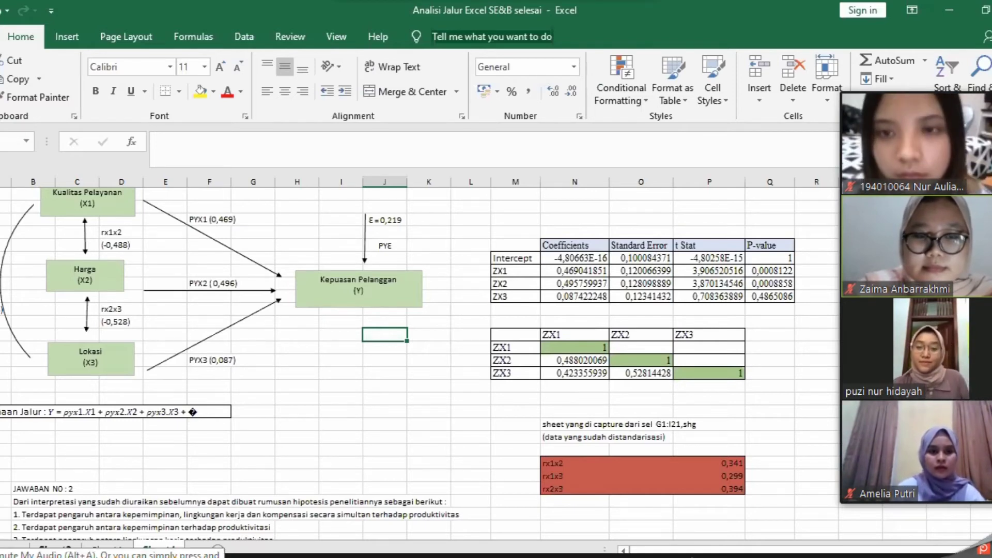
click(56, 549)
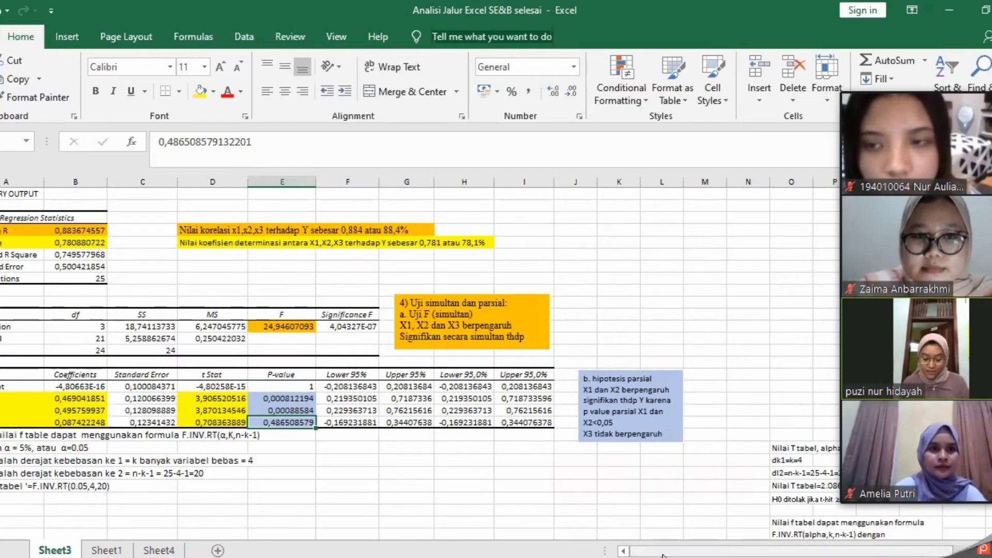
scroll(641, 245, right, 2)
scroll(642, 245, left, 2)
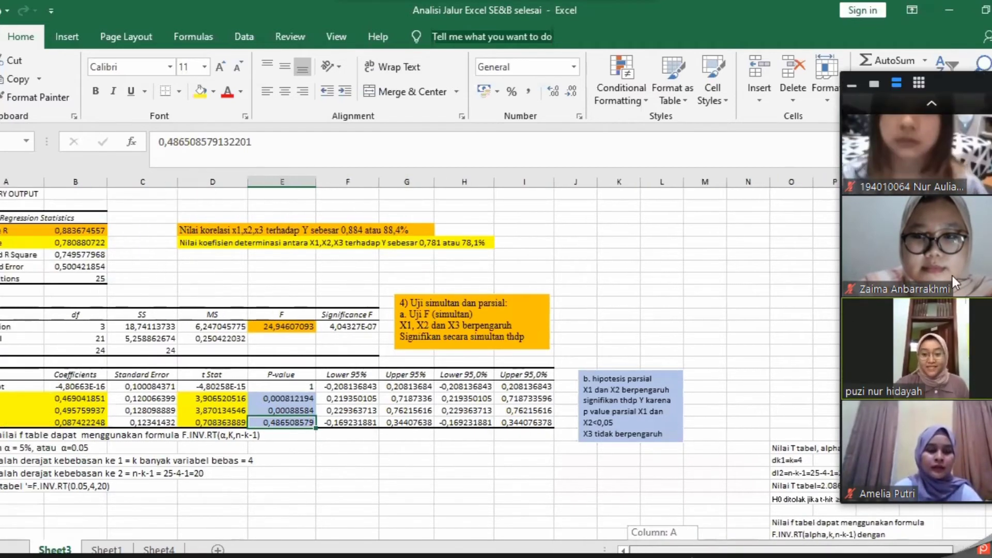
click(913, 103)
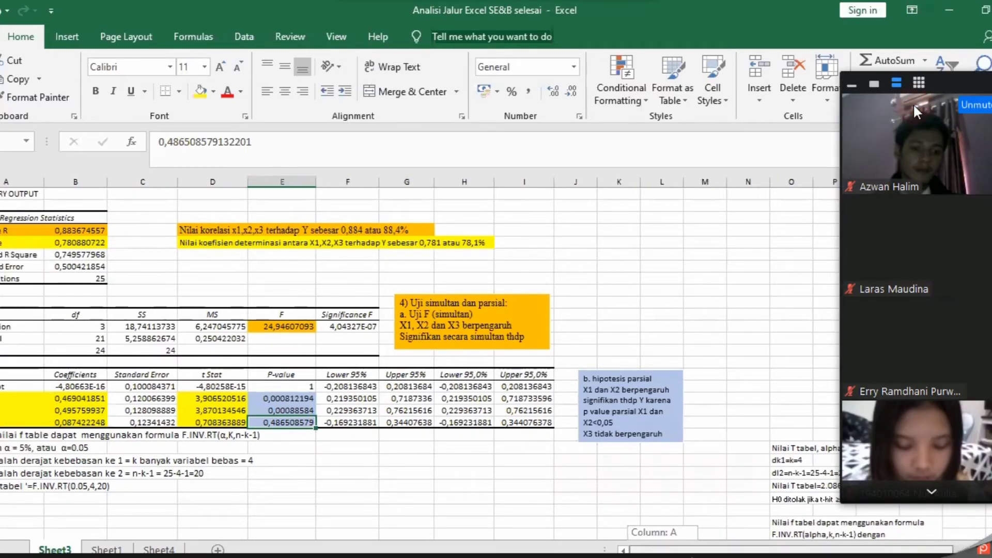
click(930, 491)
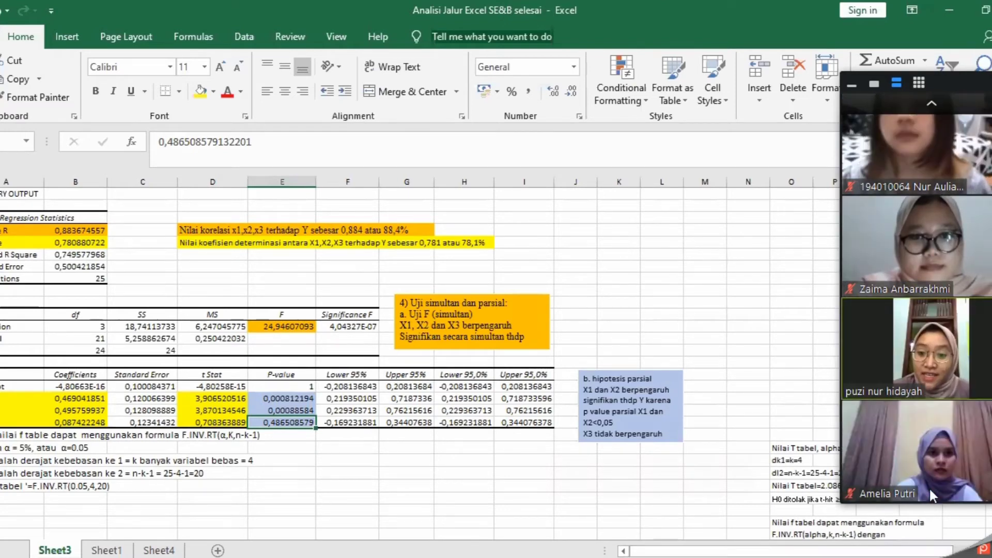
click(627, 524)
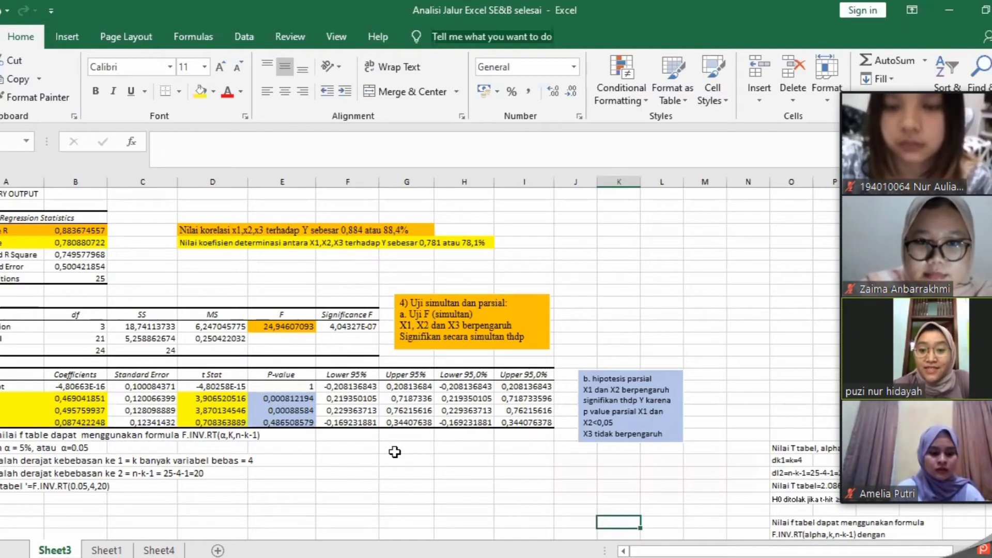
Step: Extend the orange "Uji simultan dan parsial" text box downward on Sheet3 so its full F-test conclusion fits
click(492, 312)
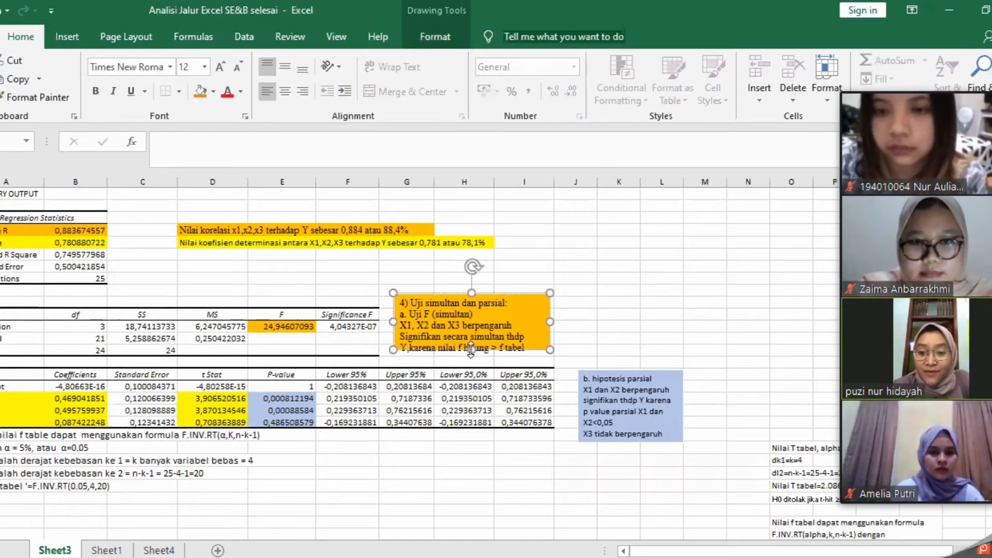
drag(470, 352, 470, 361)
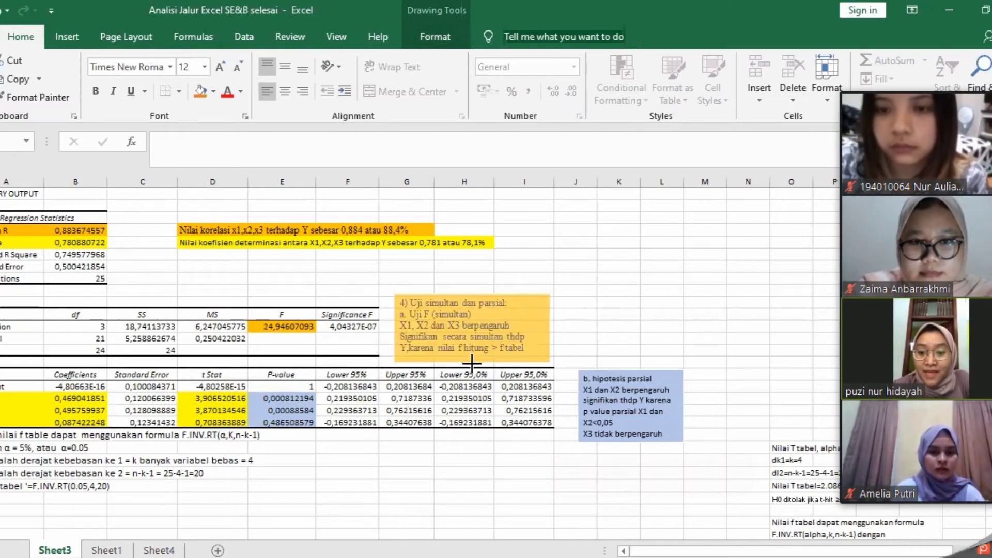
click(496, 448)
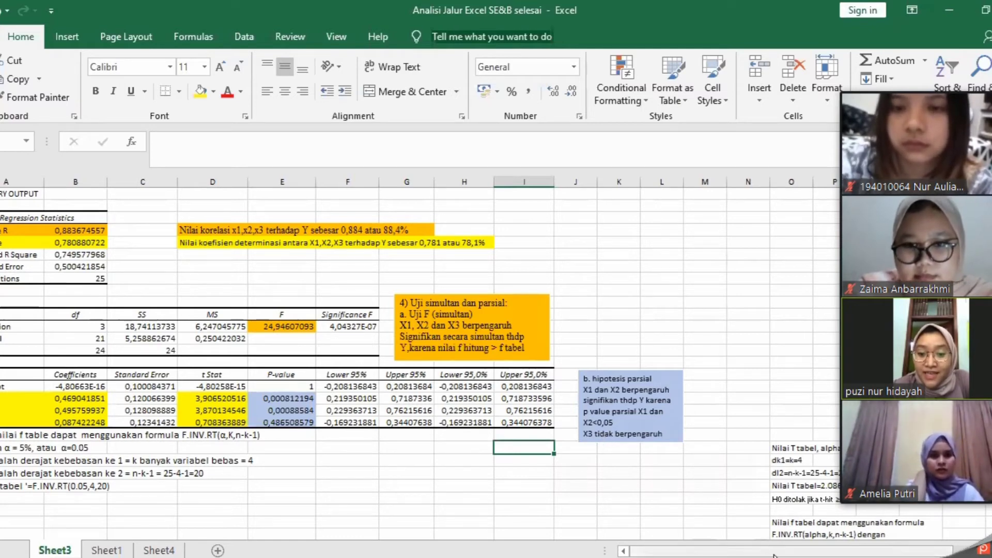
Step: Examine the T-table, F-table and partial hypothesis notes beside the regression output on Sheet3
drag(767, 556, 759, 556)
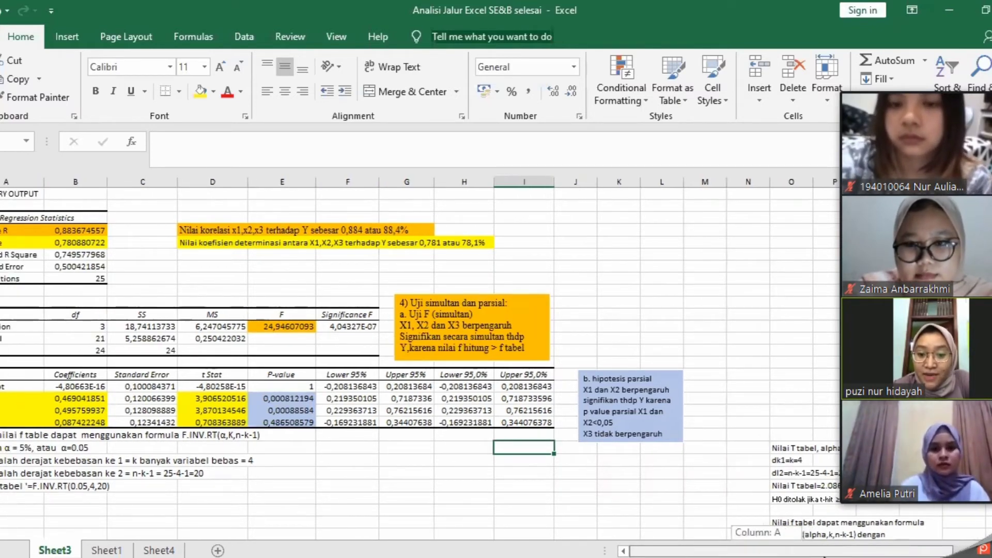
drag(824, 556, 804, 557)
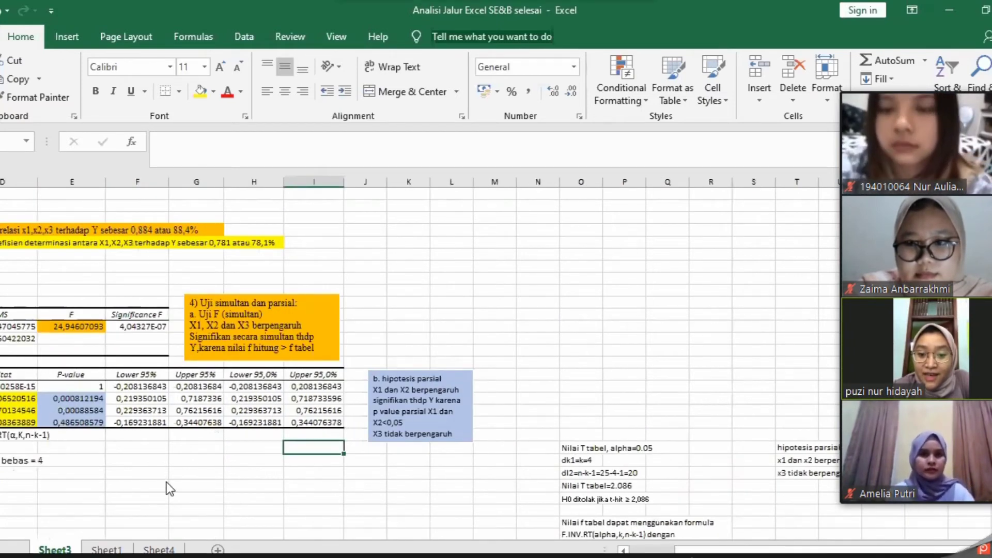
scroll(166, 482, down, 1)
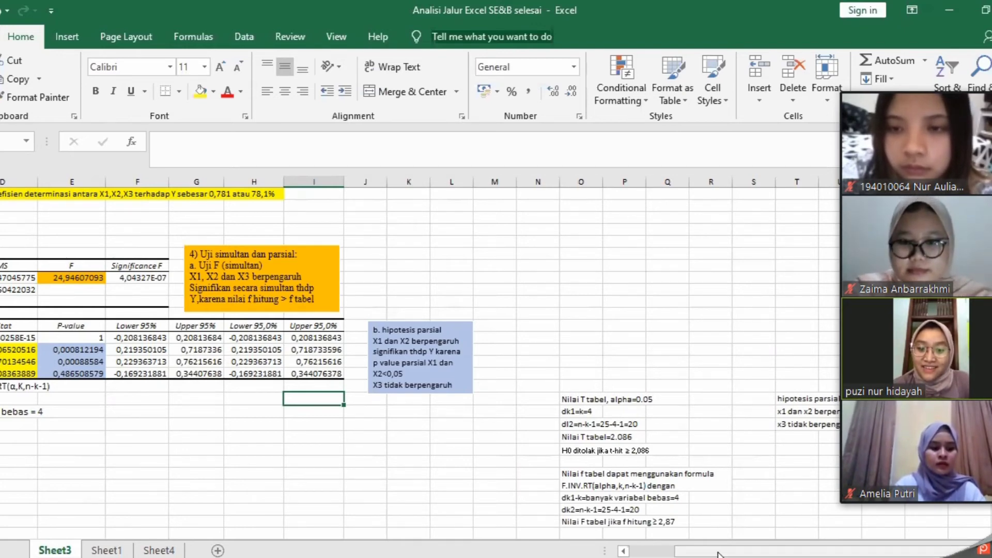
drag(719, 554, 734, 554)
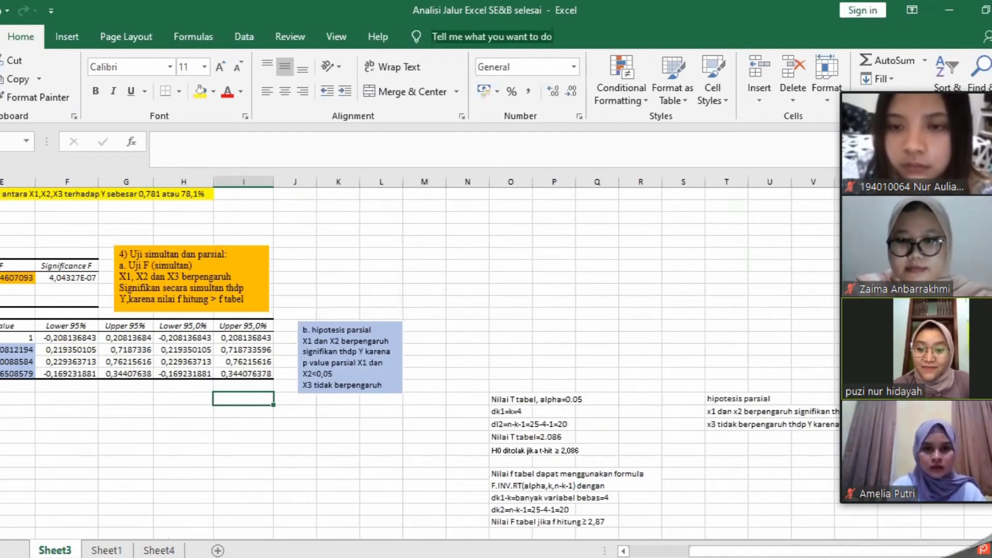